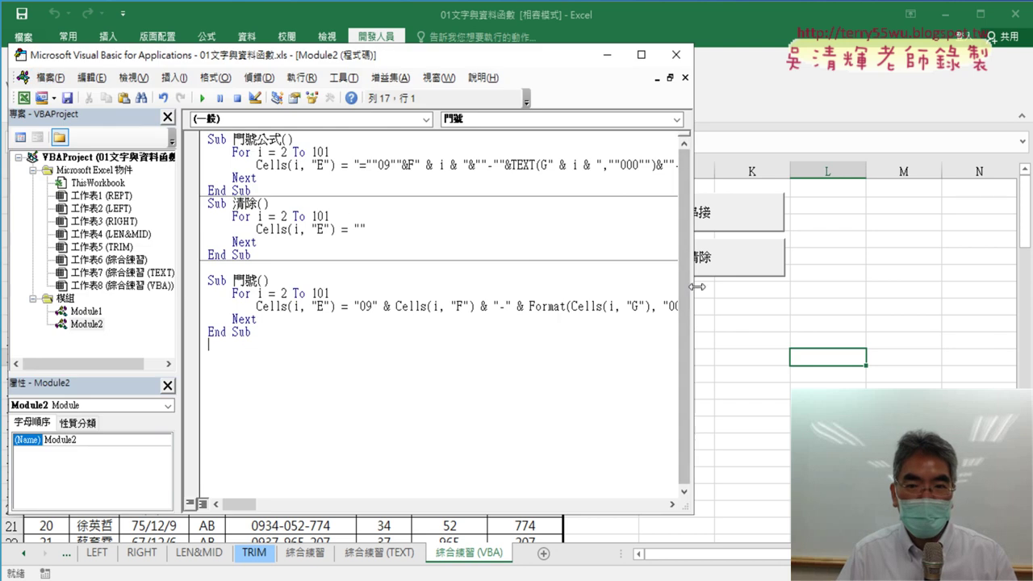
# - Review the 門號公式 and 門號 procedures in Module2 of the VBA editor
pyautogui.moveTo(693, 292); pyautogui.dragTo(895, 290)
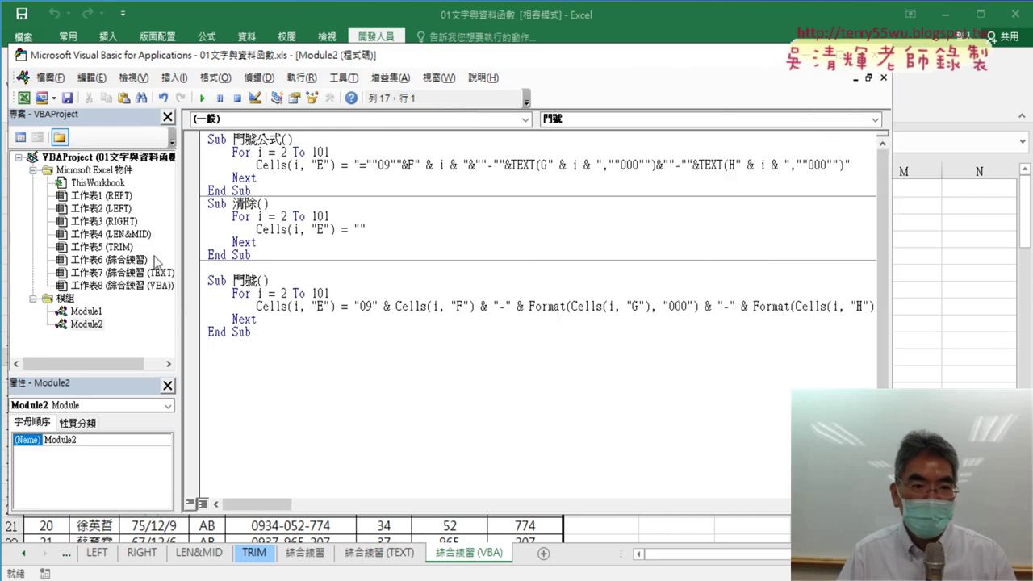
pyautogui.click(87, 324)
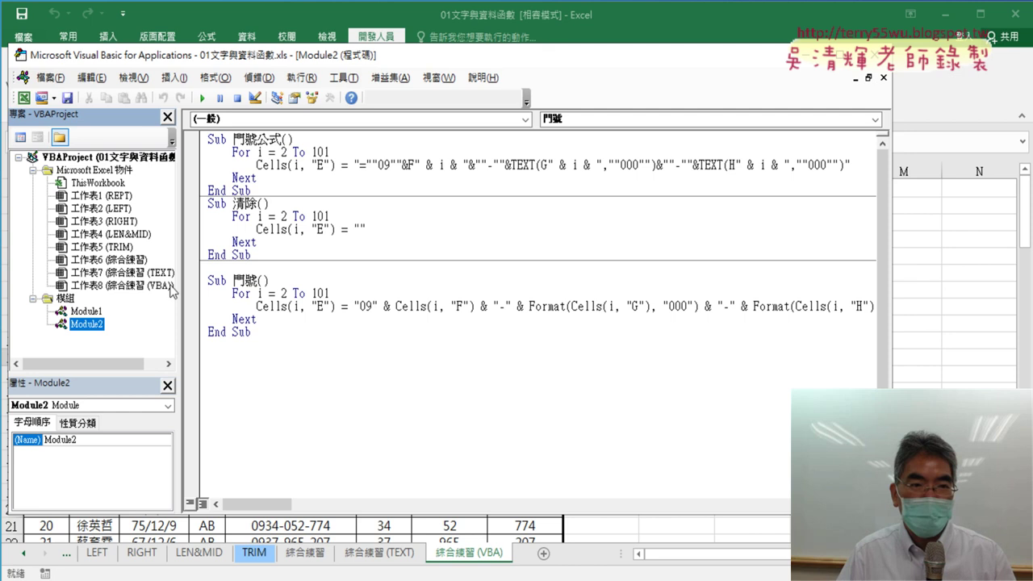
pyautogui.moveTo(233, 139); pyautogui.dragTo(290, 141)
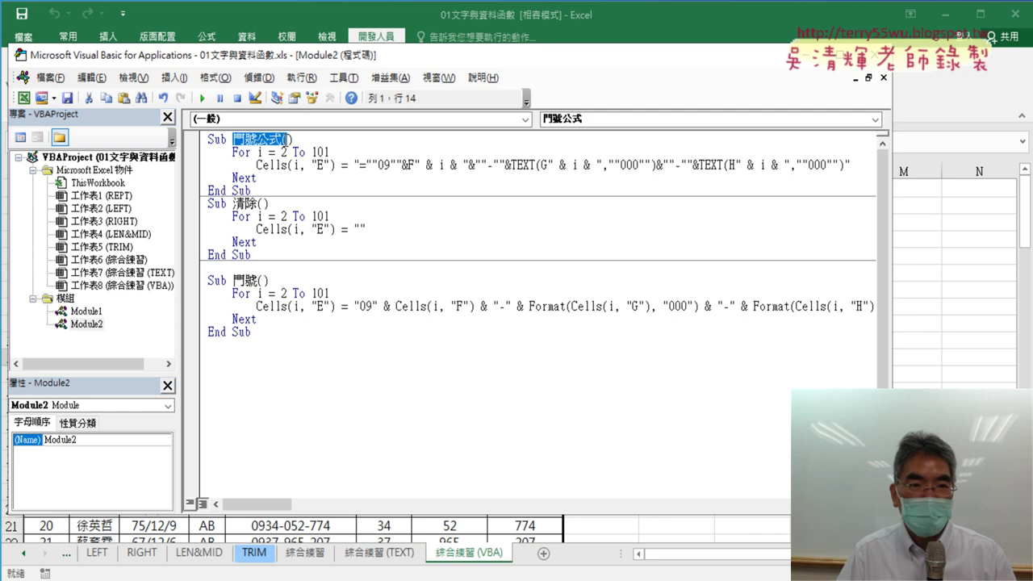
pyautogui.hotkey('ctrl', 'Down')
pyautogui.hotkey('ctrl', 'Down')
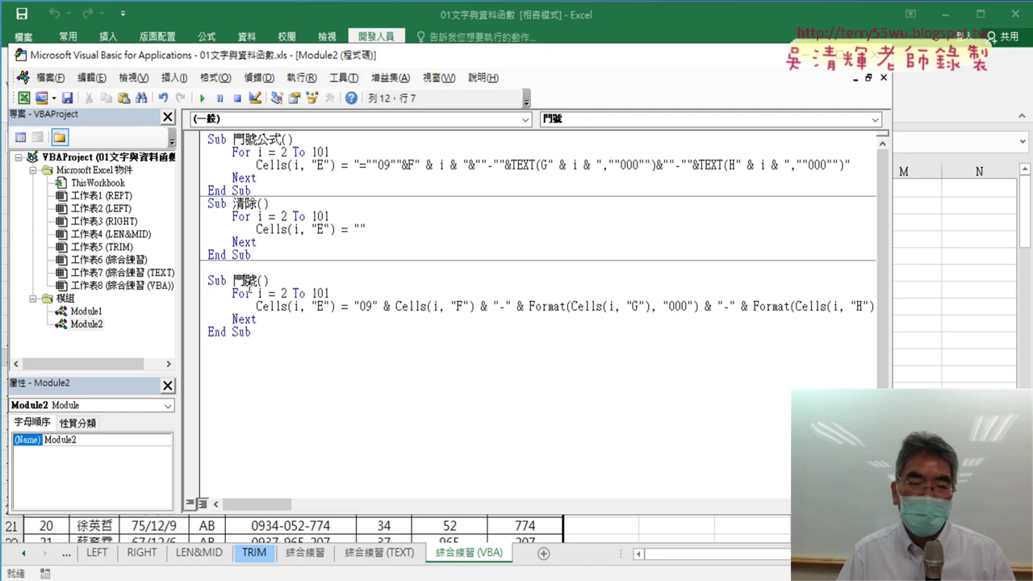
pyautogui.moveTo(892, 314)
pyautogui.mouseDown()
pyautogui.moveTo(493, 308)
pyautogui.moveTo(579, 307)
pyautogui.mouseUp()
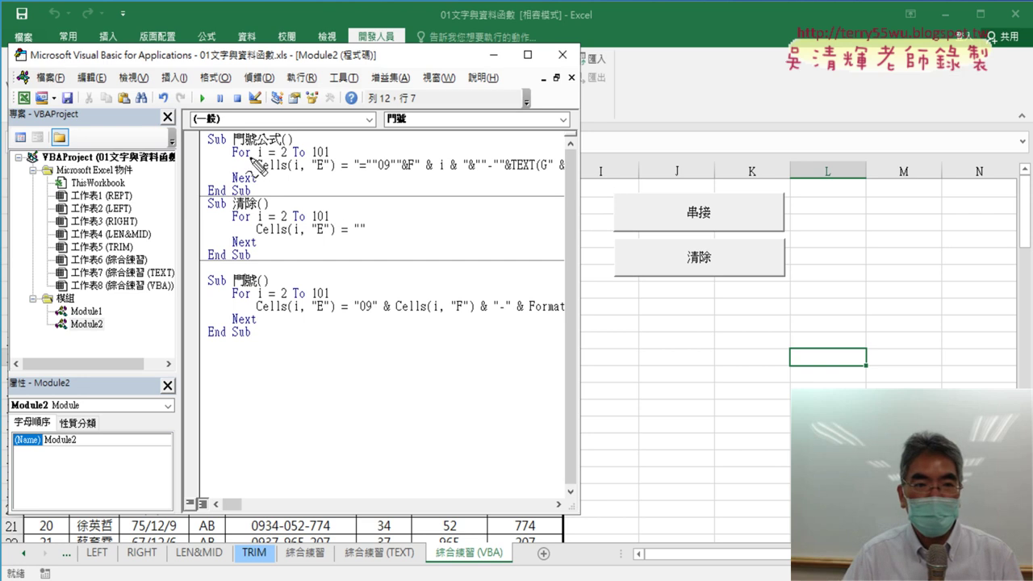
# - Return from the VBA editor to the 綜合練習 (VBA) worksheet
pyautogui.moveTo(239, 148); pyautogui.dragTo(652, 201)
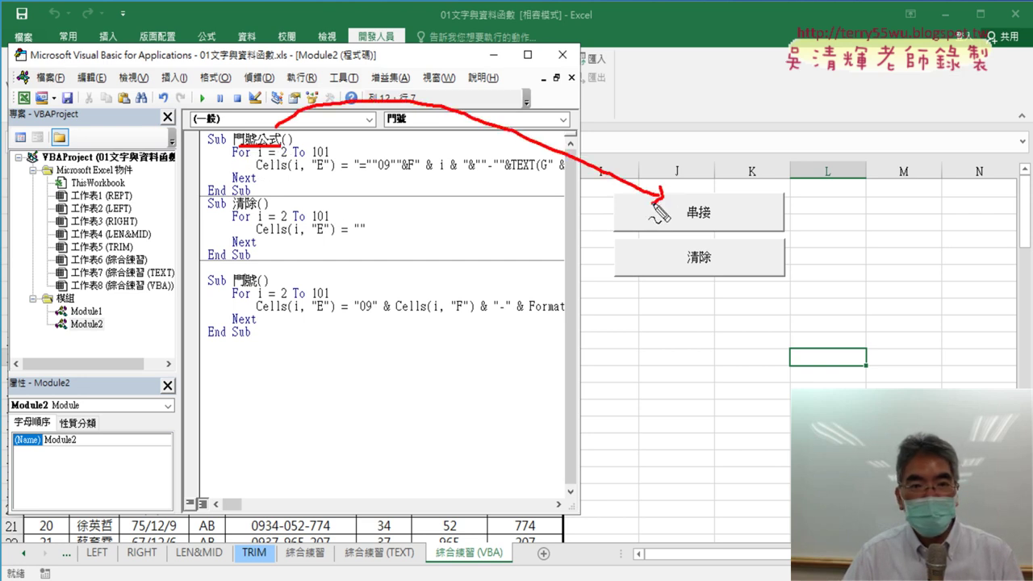
pyautogui.moveTo(231, 210); pyautogui.dragTo(266, 207)
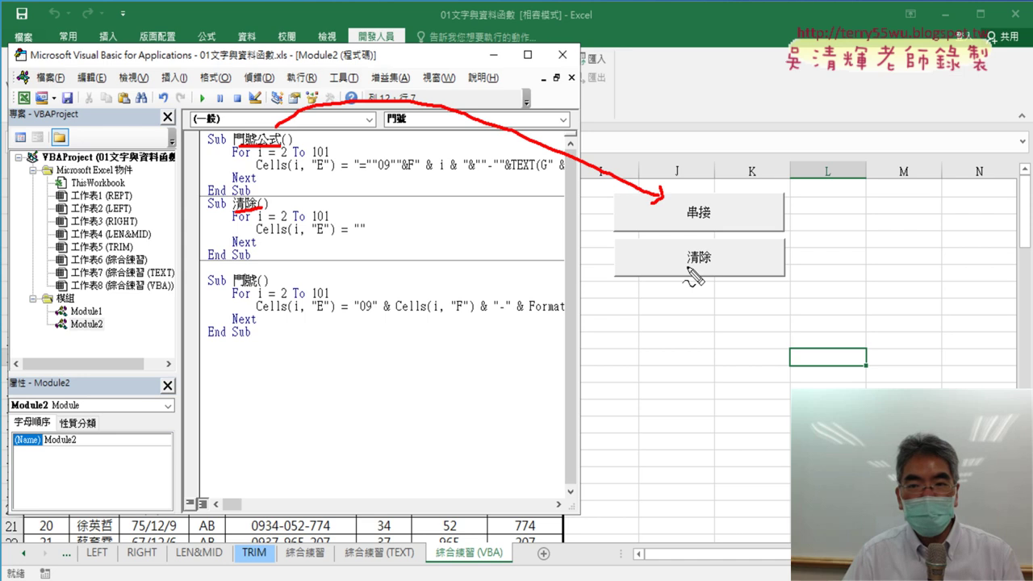
pyautogui.moveTo(687, 267); pyautogui.dragTo(699, 262)
pyautogui.moveTo(234, 286); pyautogui.dragTo(257, 285)
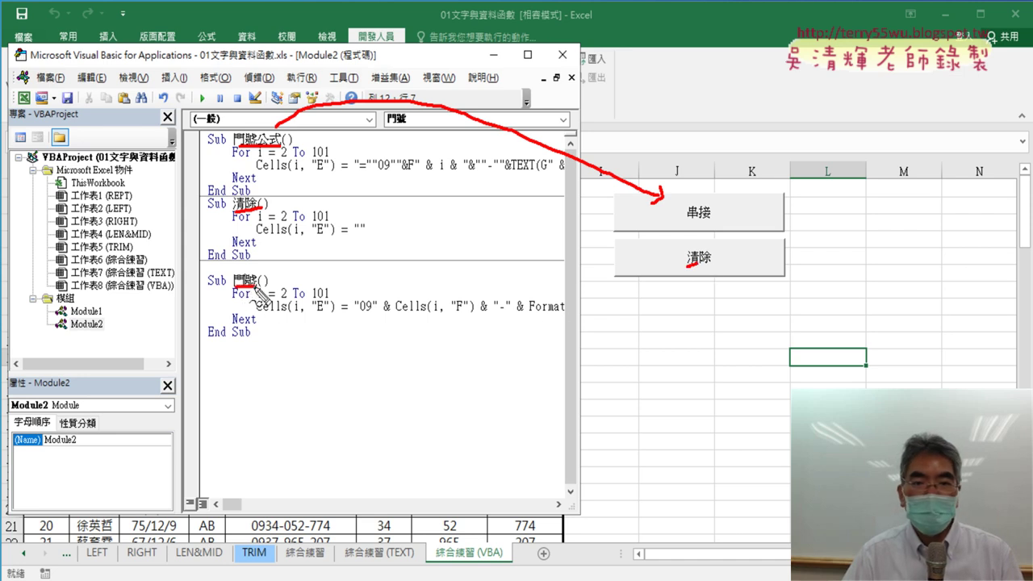
pyautogui.press('Escape')
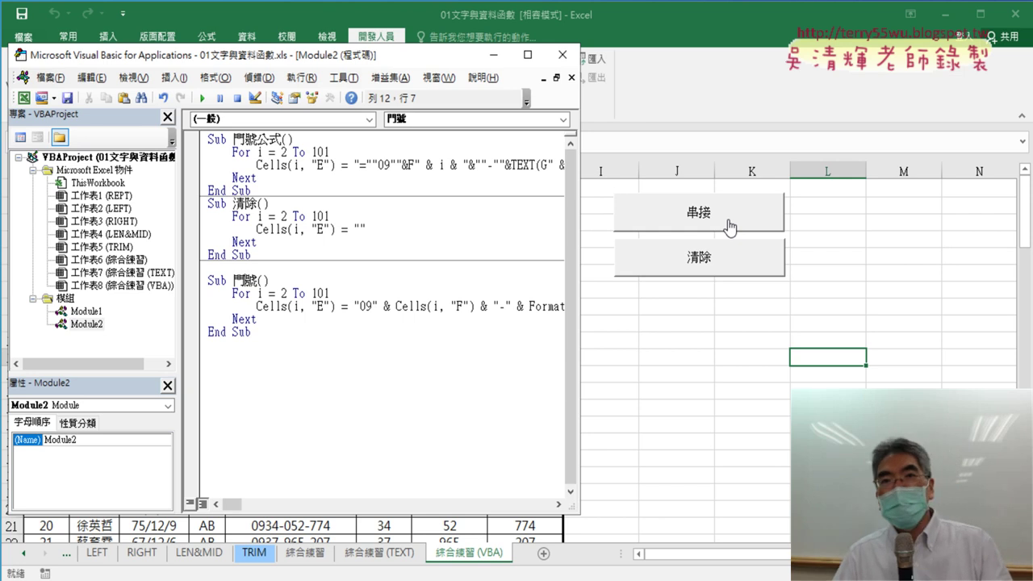
pyautogui.click(800, 227)
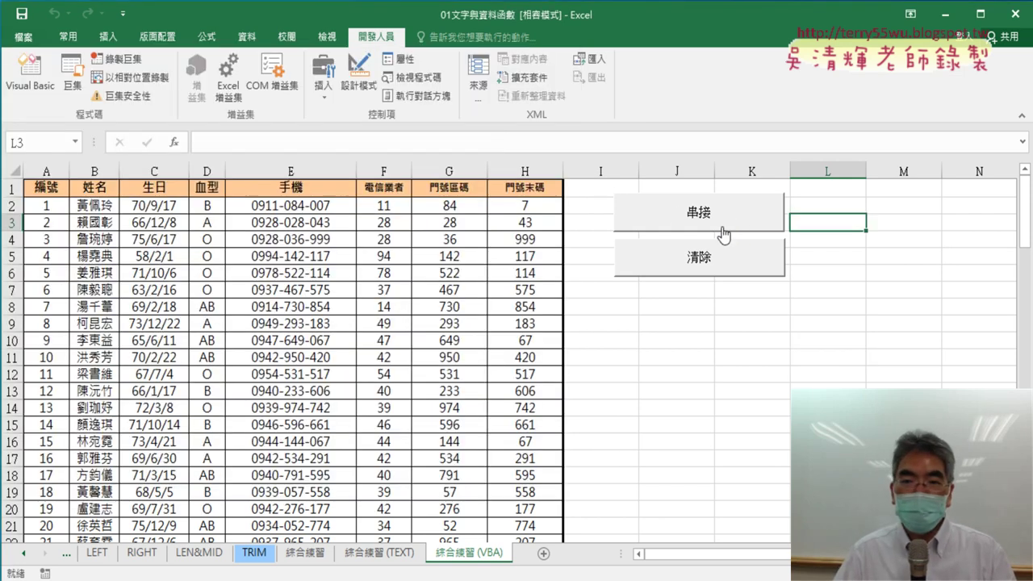
# - Assign the 門號公式 macro to the 串接 button, copying the macro name
pyautogui.rightClick(654, 217)
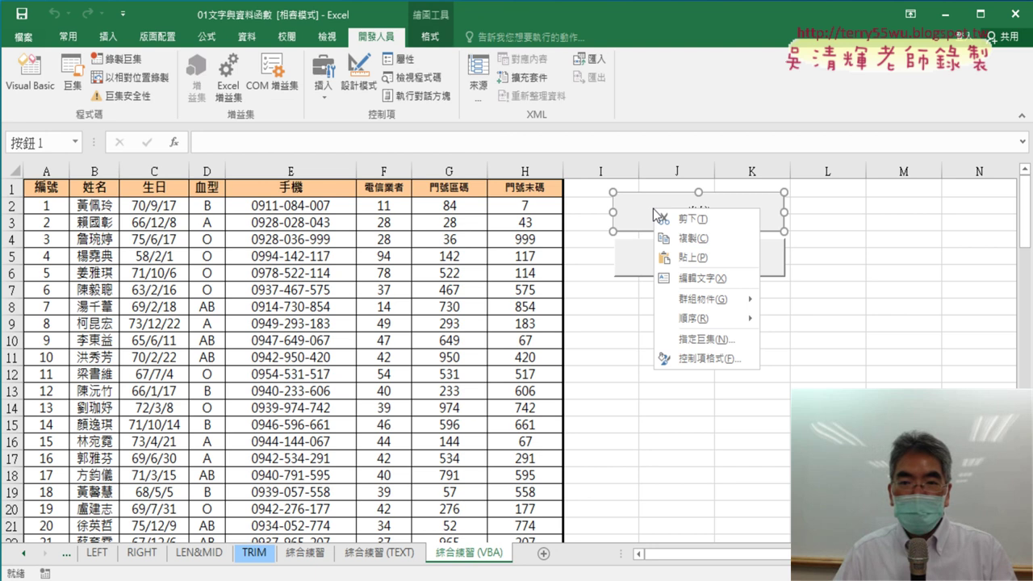
pyautogui.click(690, 340)
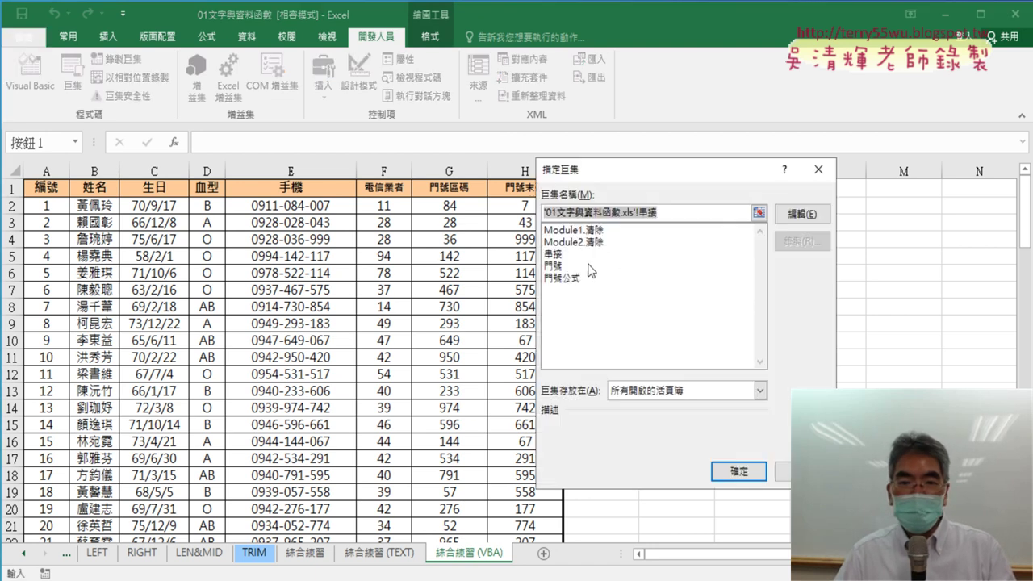
pyautogui.click(564, 278)
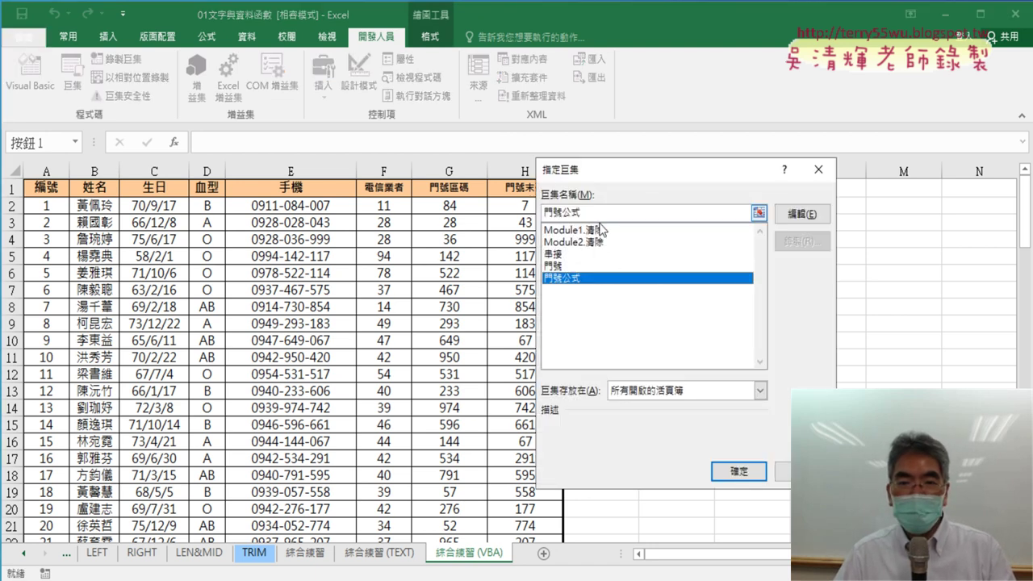
pyautogui.rightClick(556, 210)
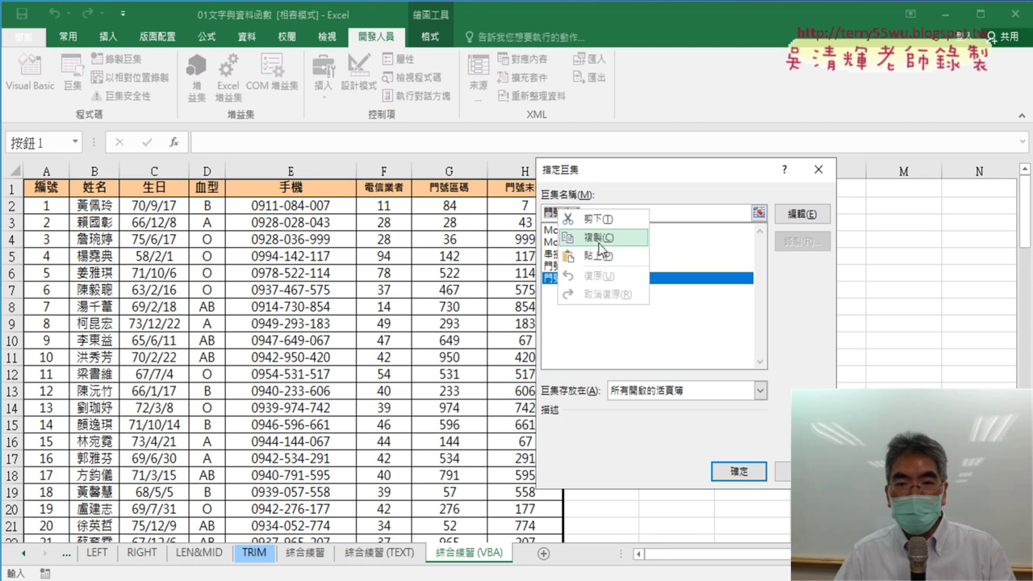
pyautogui.click(594, 238)
pyautogui.click(759, 466)
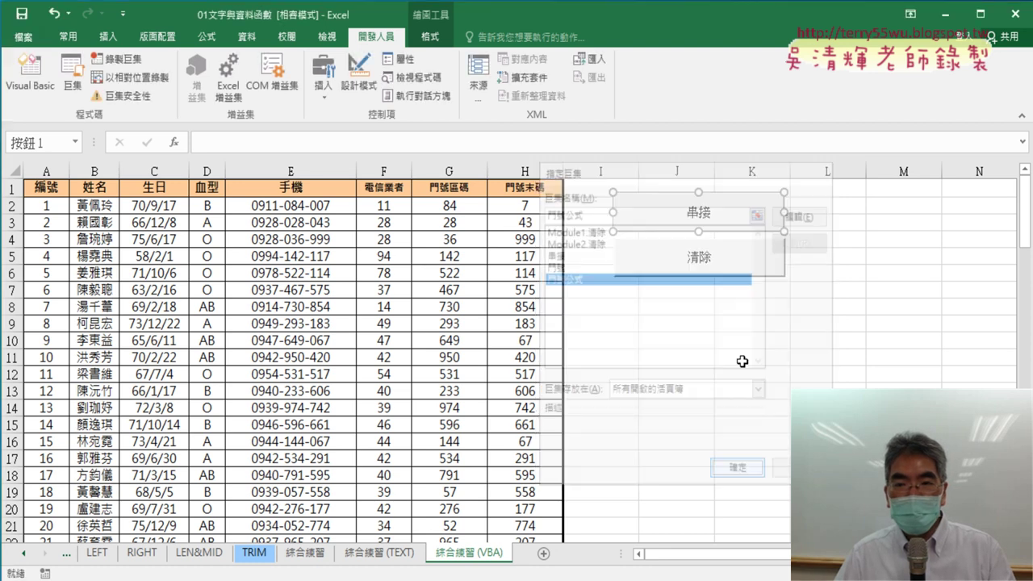
# - Change the button's caption from 串接 to 門號公式
pyautogui.click(692, 211)
pyautogui.doubleClick(693, 211)
pyautogui.press('BackSpace')
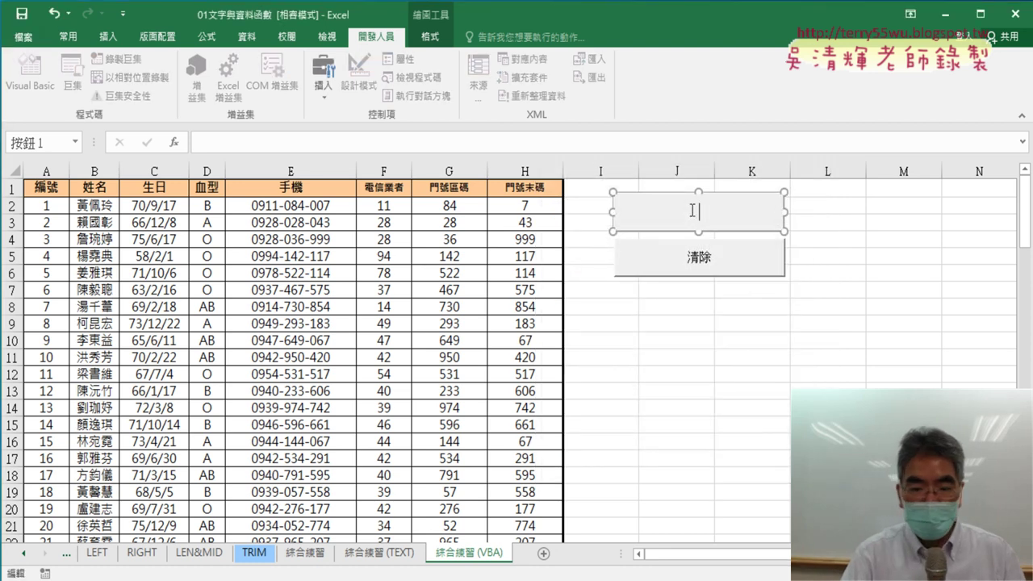
pyautogui.write('門號公式')
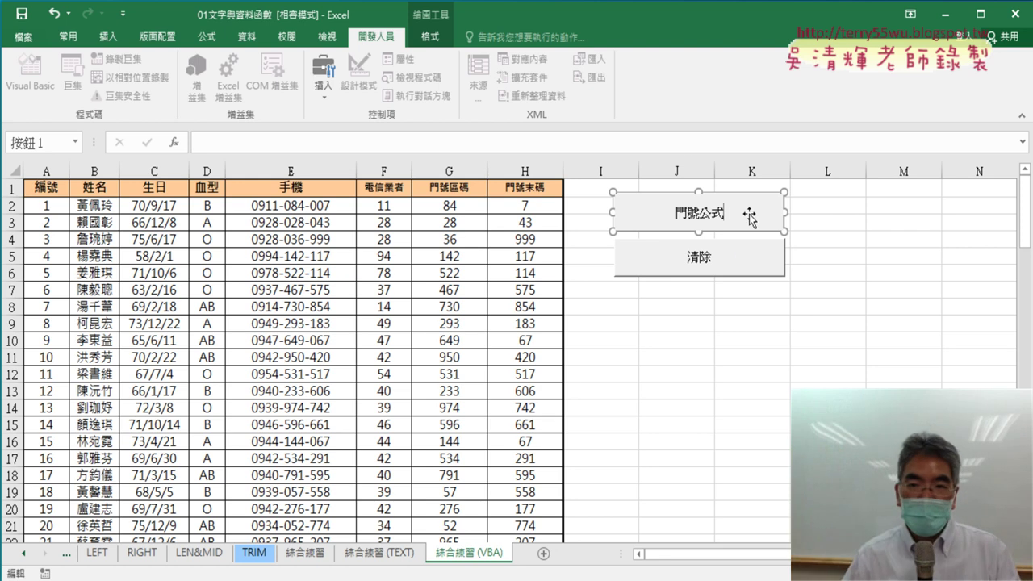
# - Assign Module2.清除, not the Module1 version, to the 清除 button
pyautogui.rightClick(705, 270)
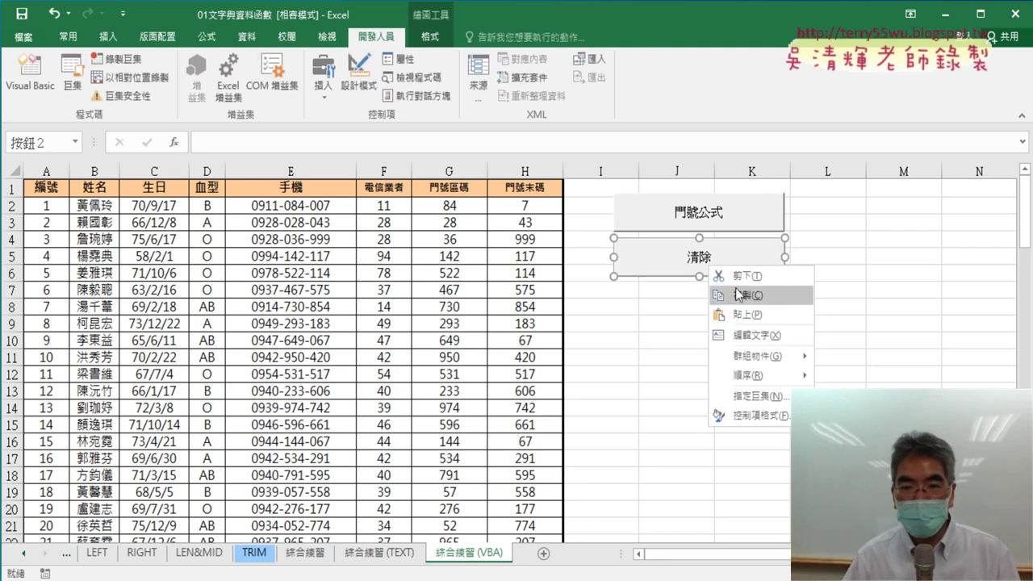
pyautogui.click(757, 395)
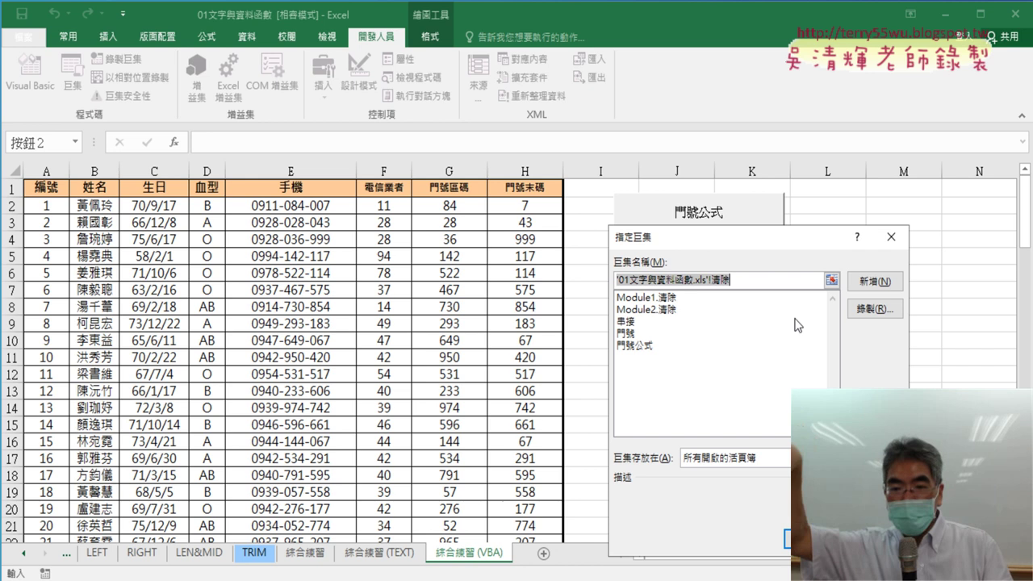
pyautogui.click(668, 311)
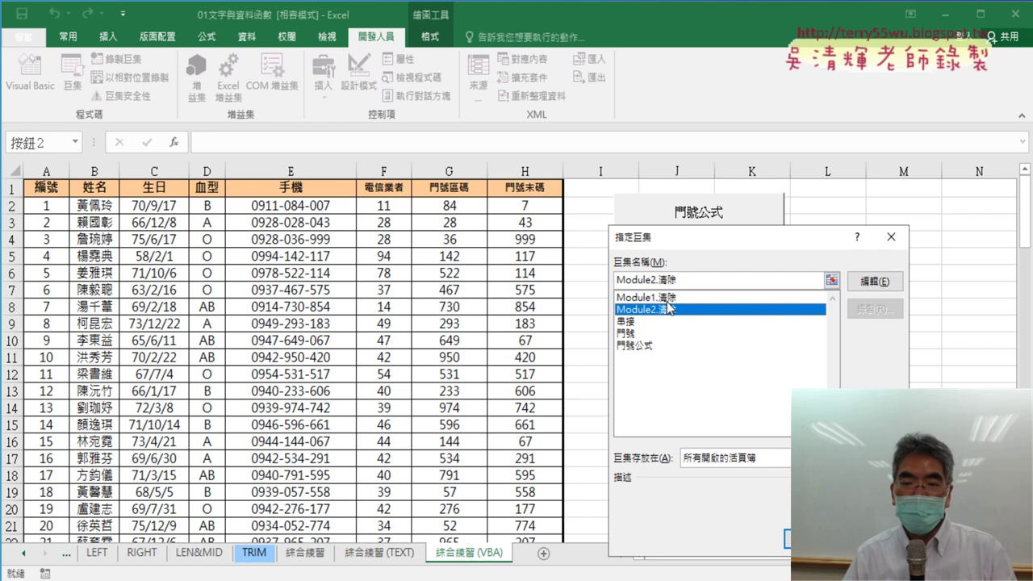
pyautogui.click(666, 300)
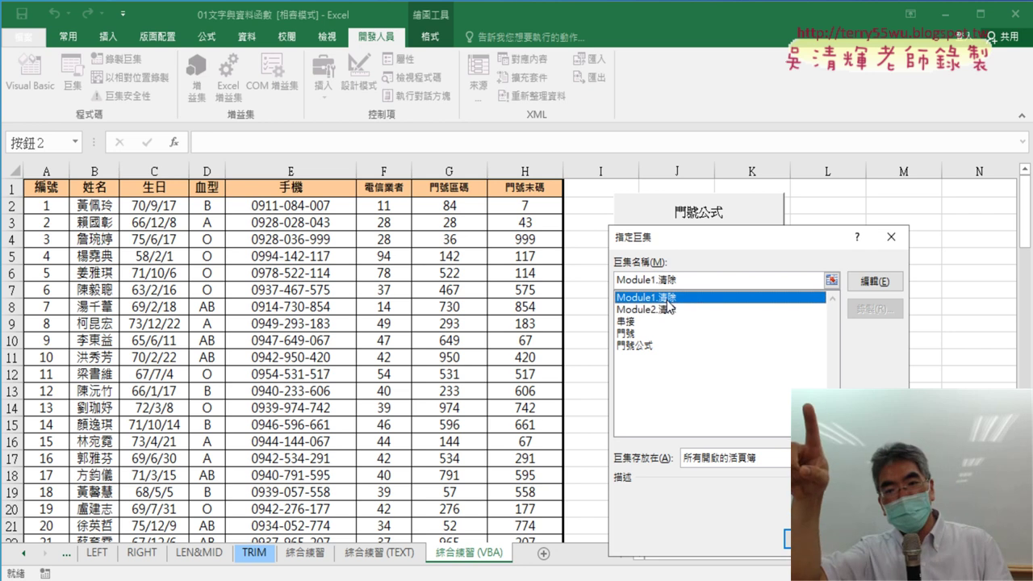
pyautogui.click(673, 310)
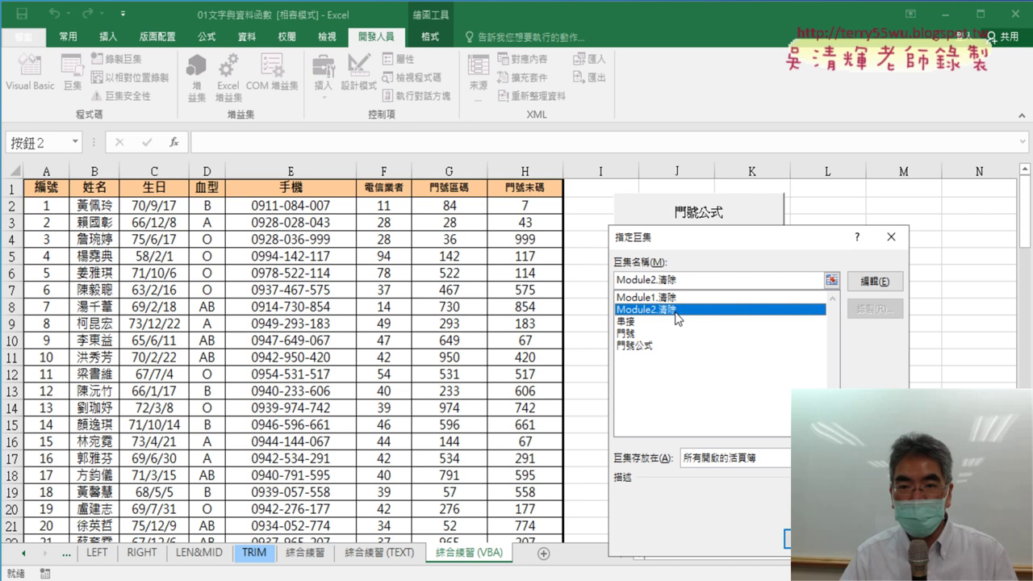
pyautogui.click(815, 539)
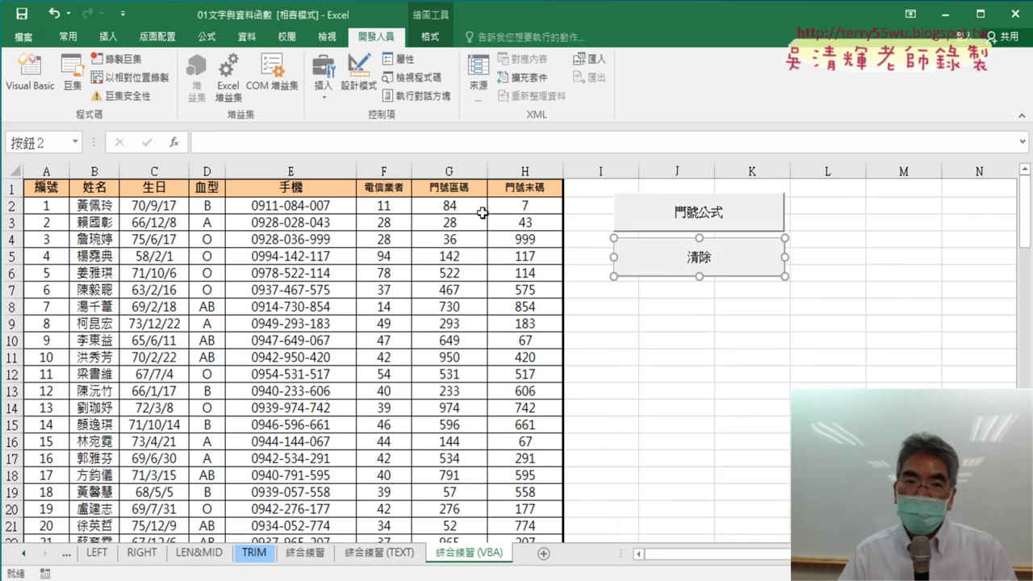
# - Duplicate the 門號公式 button and place the copy just below 清除
pyautogui.click(694, 307)
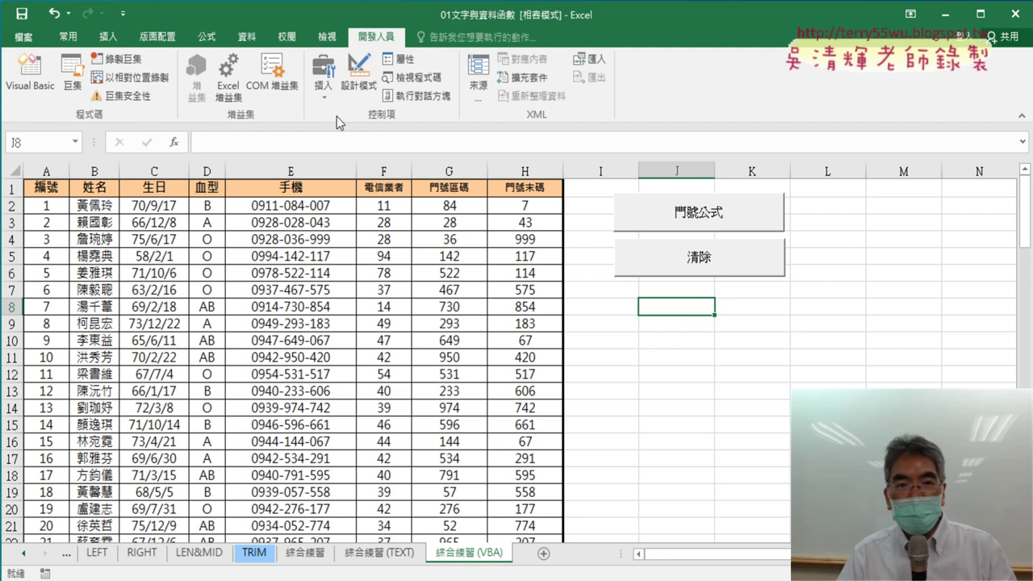
pyautogui.click(322, 77)
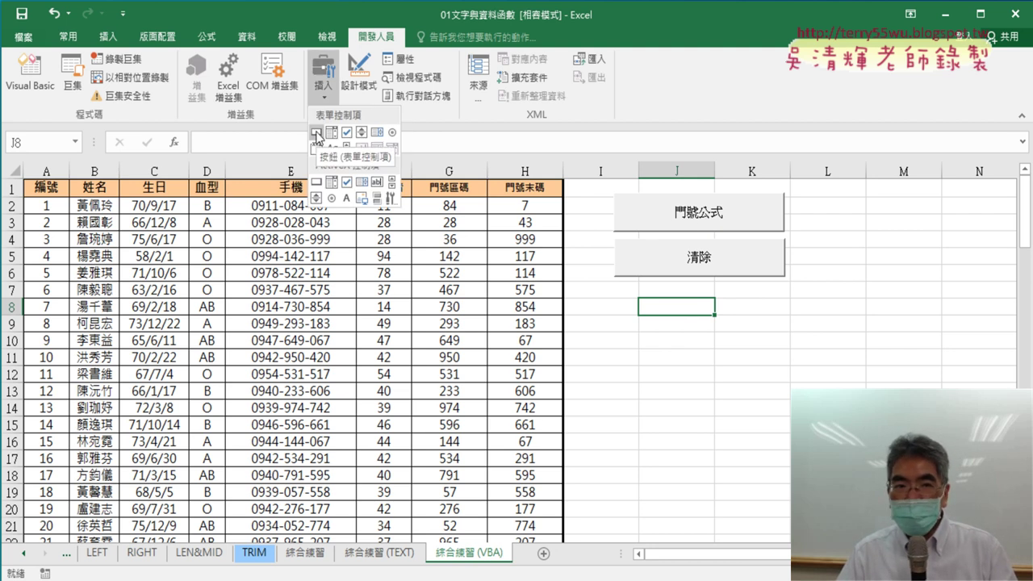
pyautogui.rightClick(699, 218)
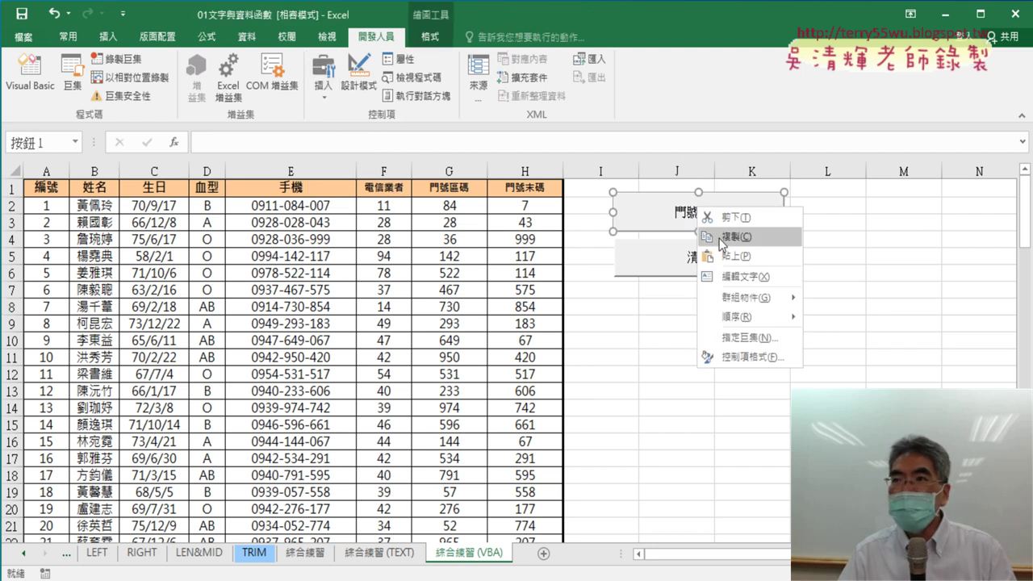
pyautogui.click(723, 239)
pyautogui.click(611, 288)
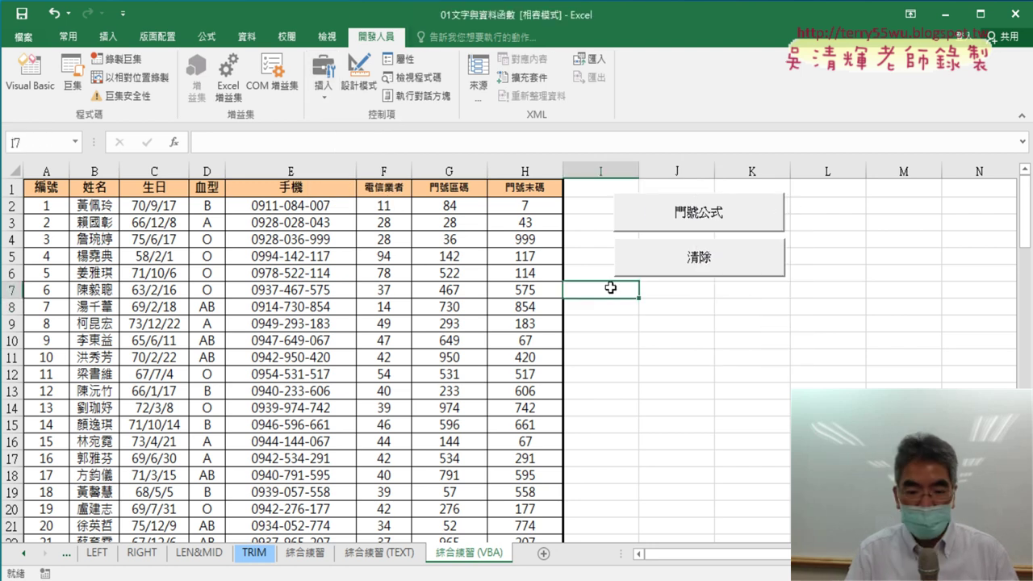
pyautogui.hotkey('ctrl', 'v')
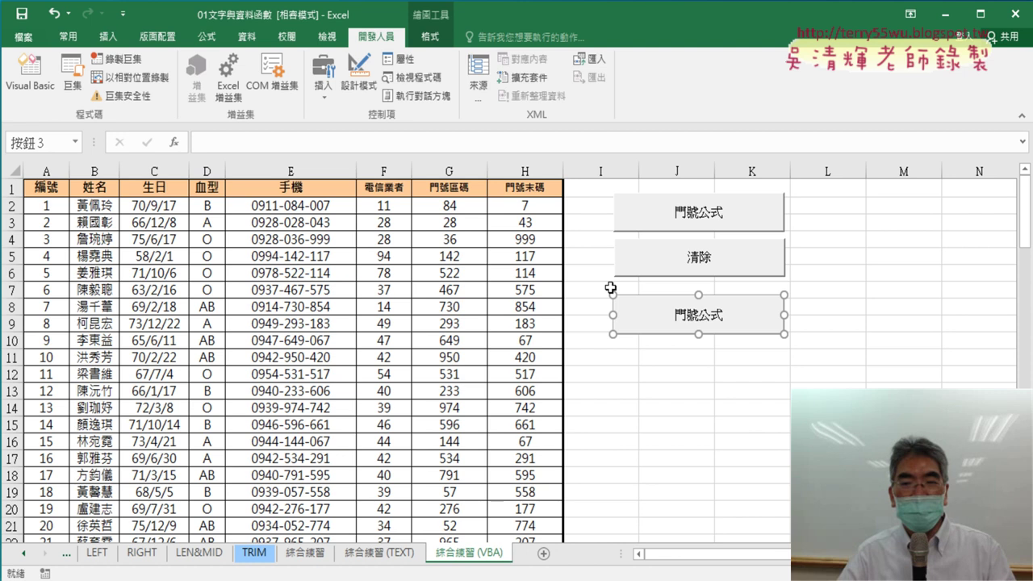
pyautogui.moveTo(752, 309); pyautogui.dragTo(754, 295)
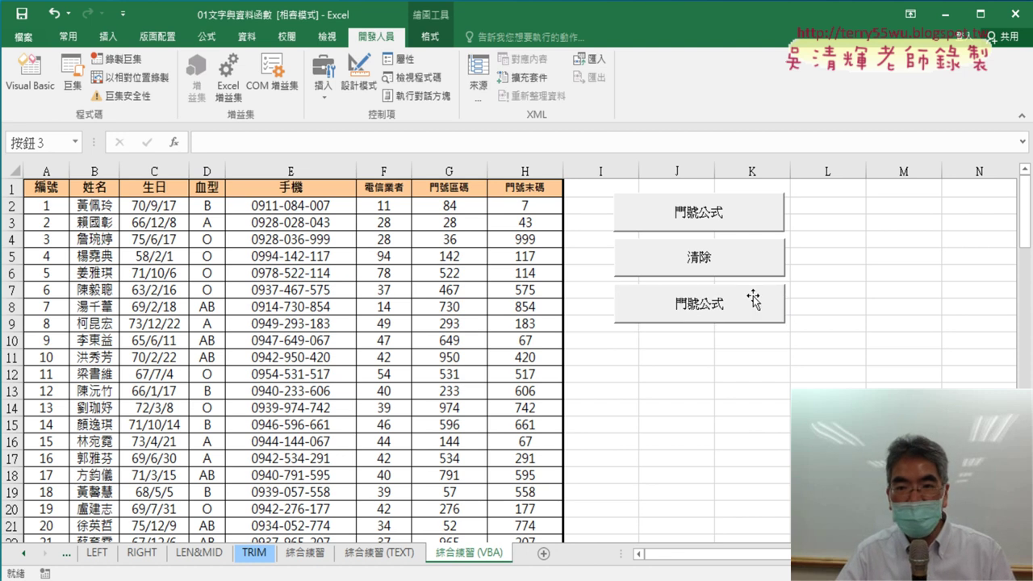
pyautogui.rightClick(753, 298)
pyautogui.click(775, 427)
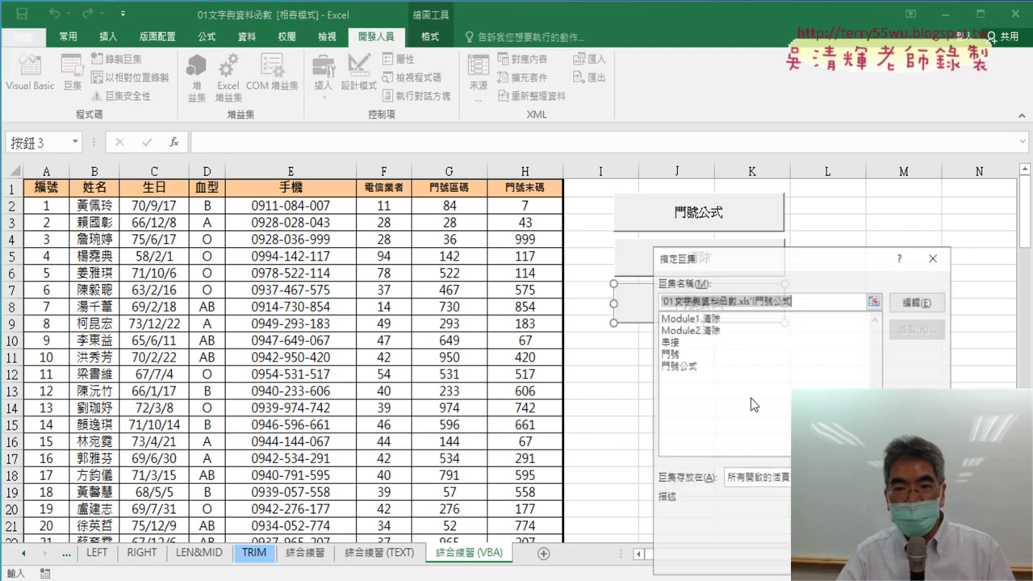
# - Link the copied button to the 門號 macro and relabel it 門號
pyautogui.click(682, 355)
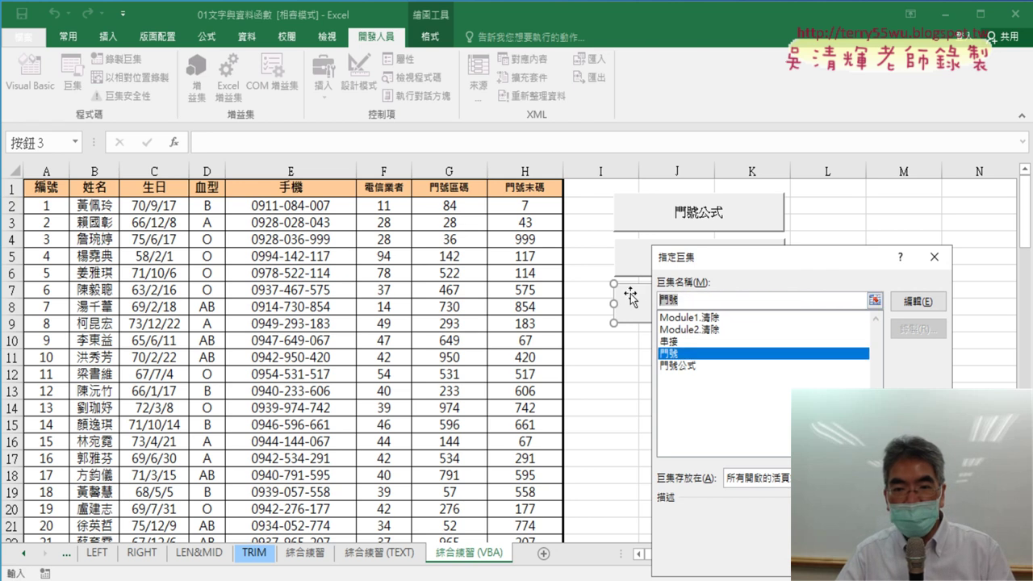
pyautogui.rightClick(674, 298)
pyautogui.click(720, 325)
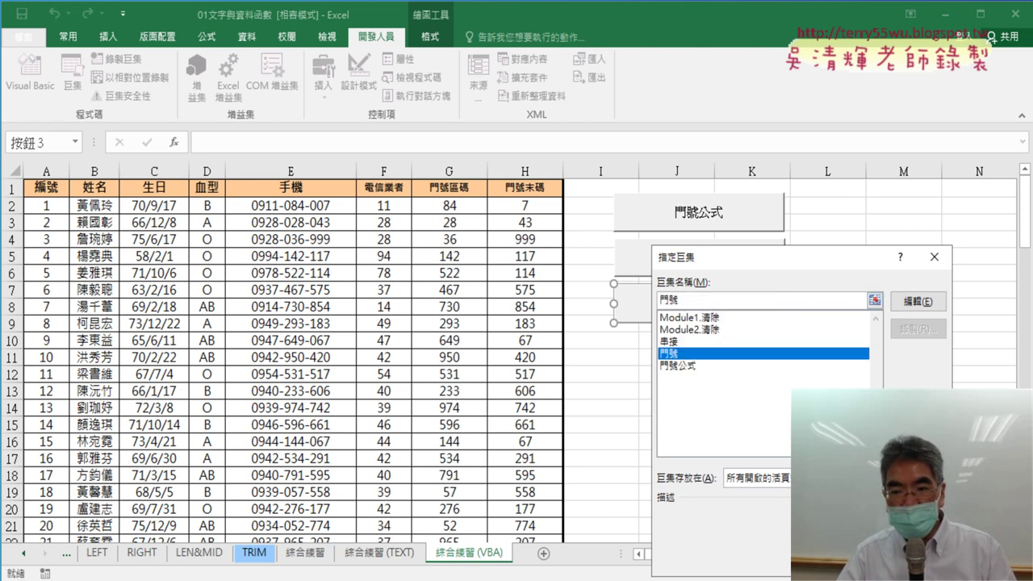
pyautogui.press('Return')
pyautogui.click(718, 305)
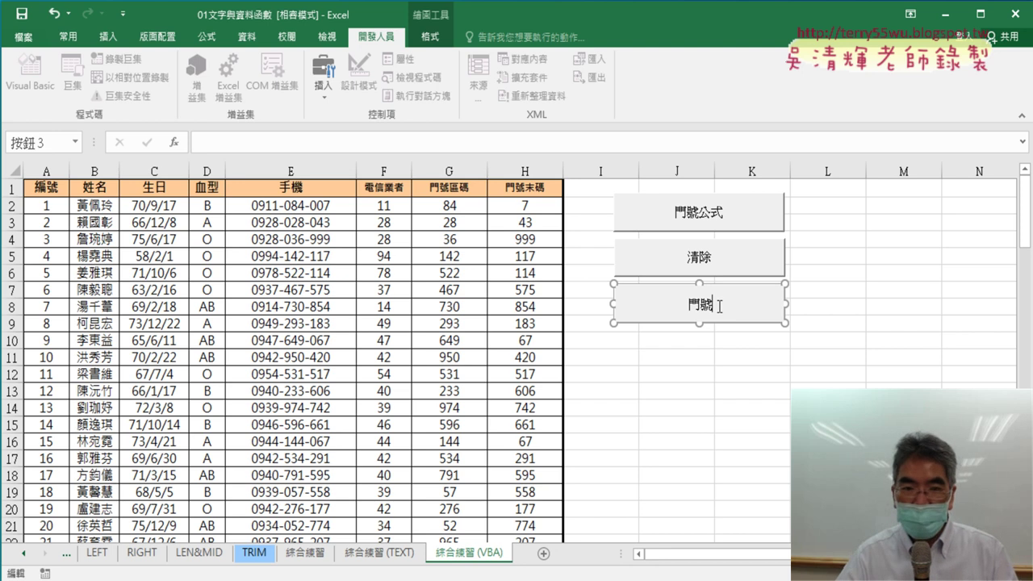
pyautogui.click(774, 392)
# - Run 清除, 門號公式, 清除, then 門號, confirming E2 holds a plain value
pyautogui.click(725, 265)
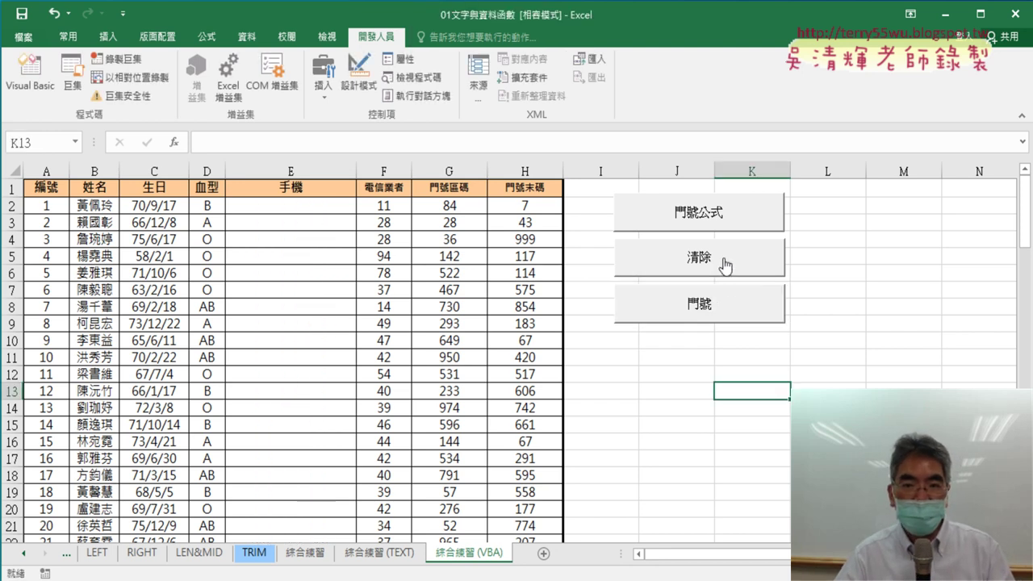
pyautogui.click(716, 214)
pyautogui.click(313, 205)
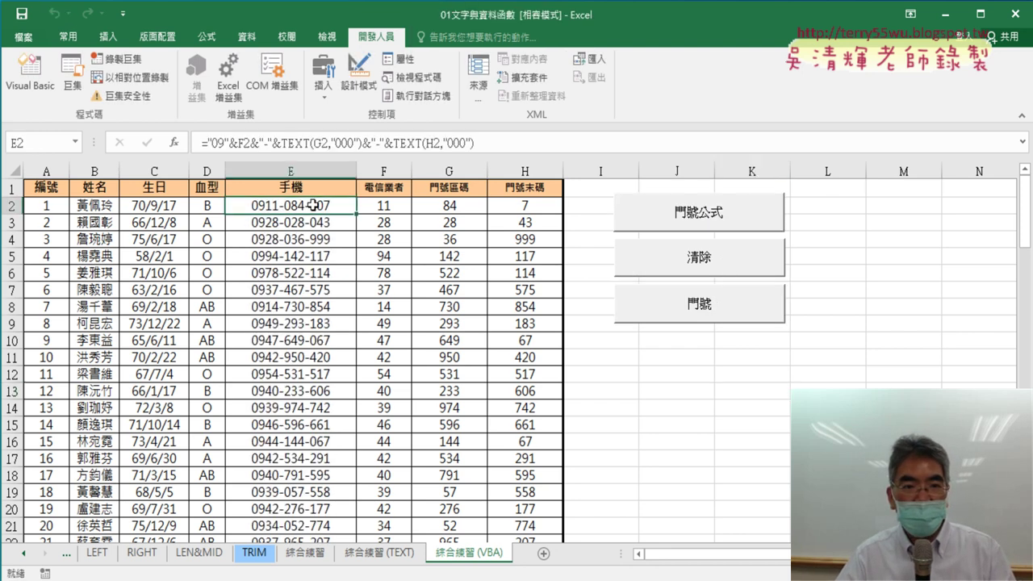
pyautogui.click(700, 250)
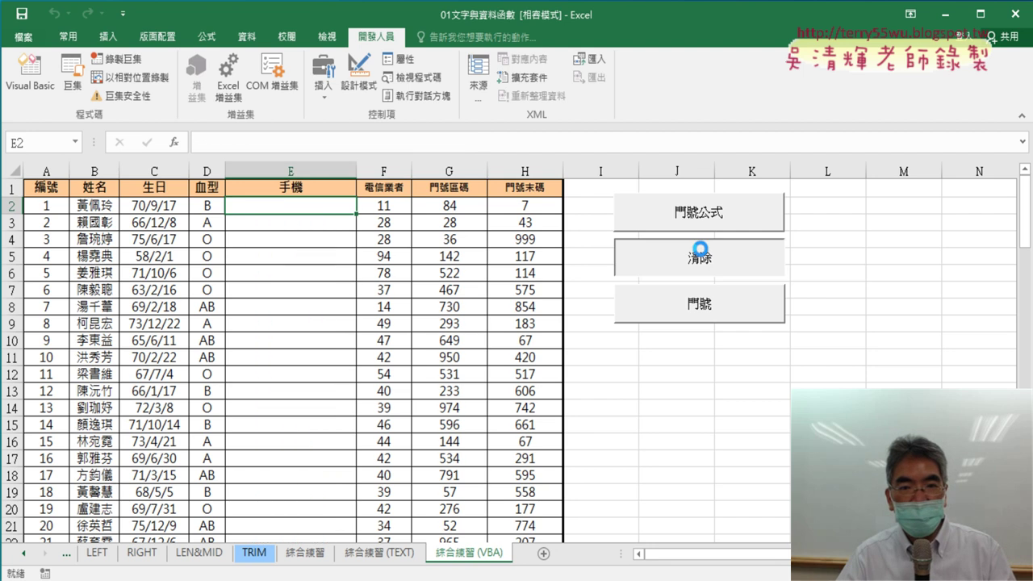
pyautogui.click(702, 314)
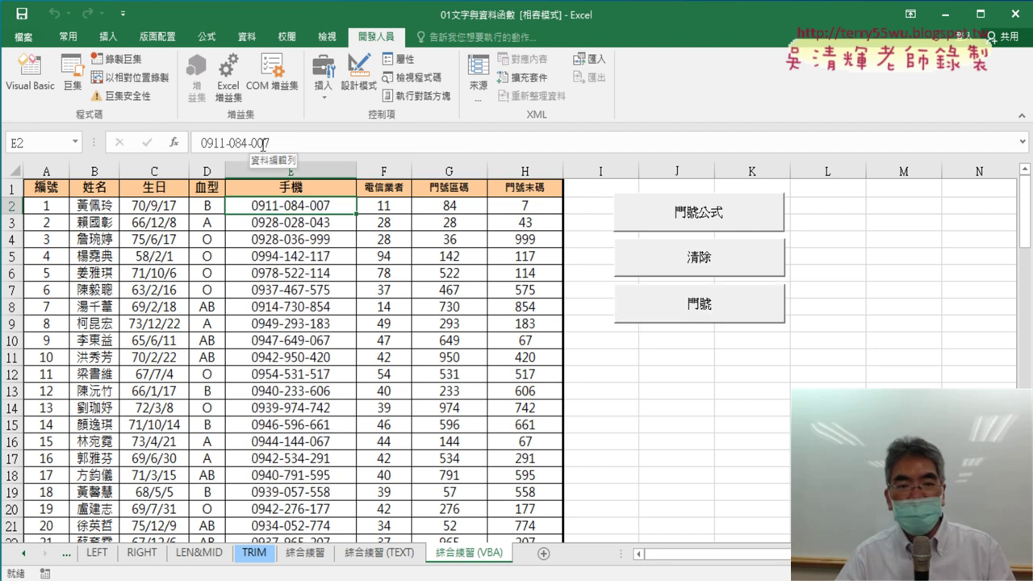
pyautogui.click(318, 142)
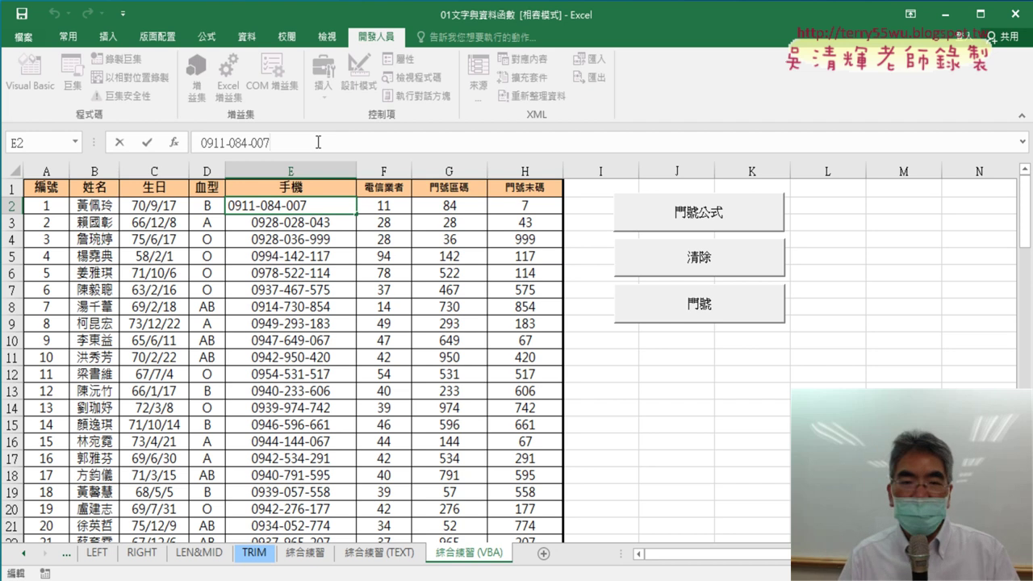
pyautogui.click(119, 143)
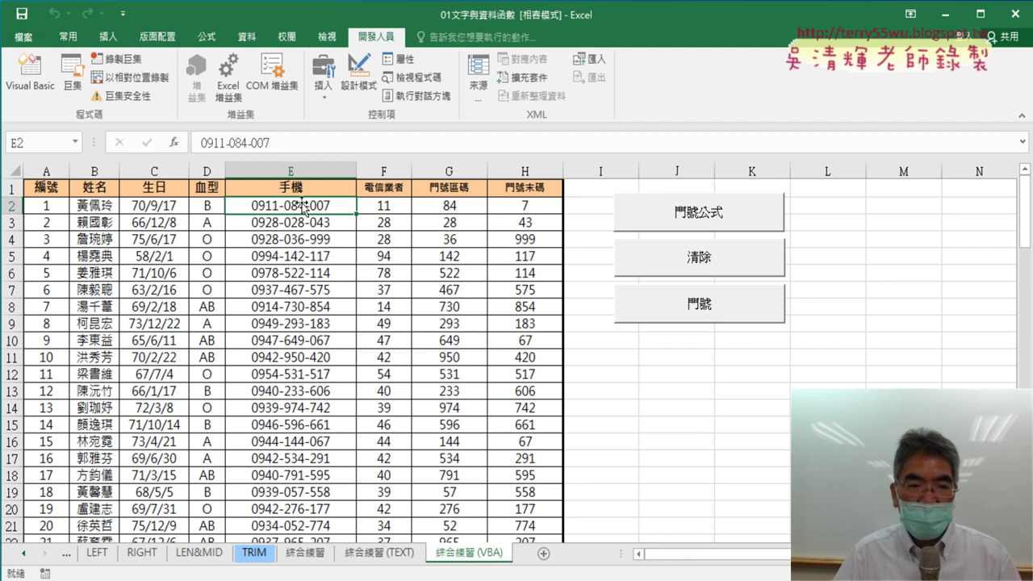
pyautogui.moveTo(246, 580)
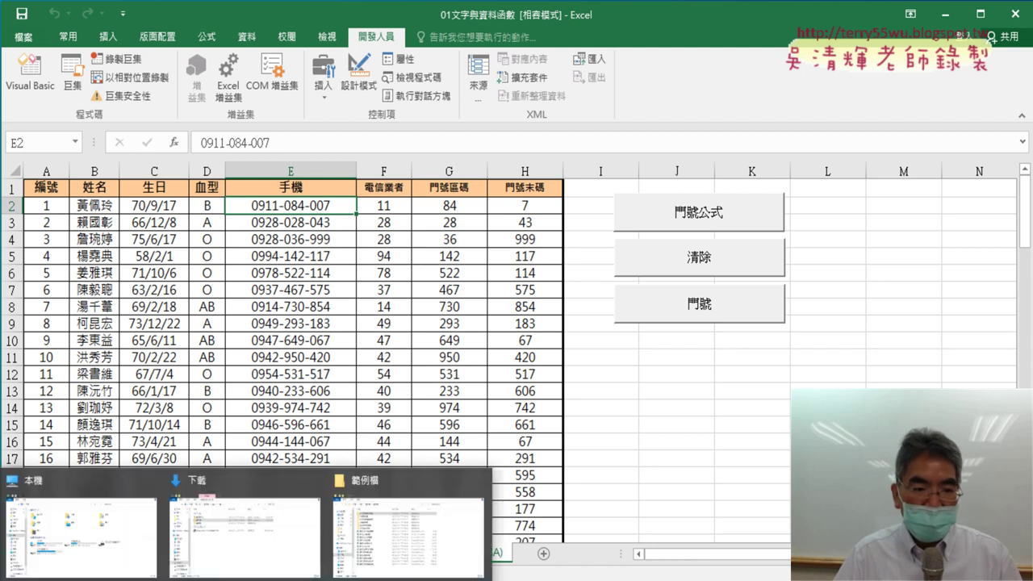
# - Open 151擷取括弧中字串 from the 範例檔\01文字與資料函數 folder
pyautogui.click(404, 545)
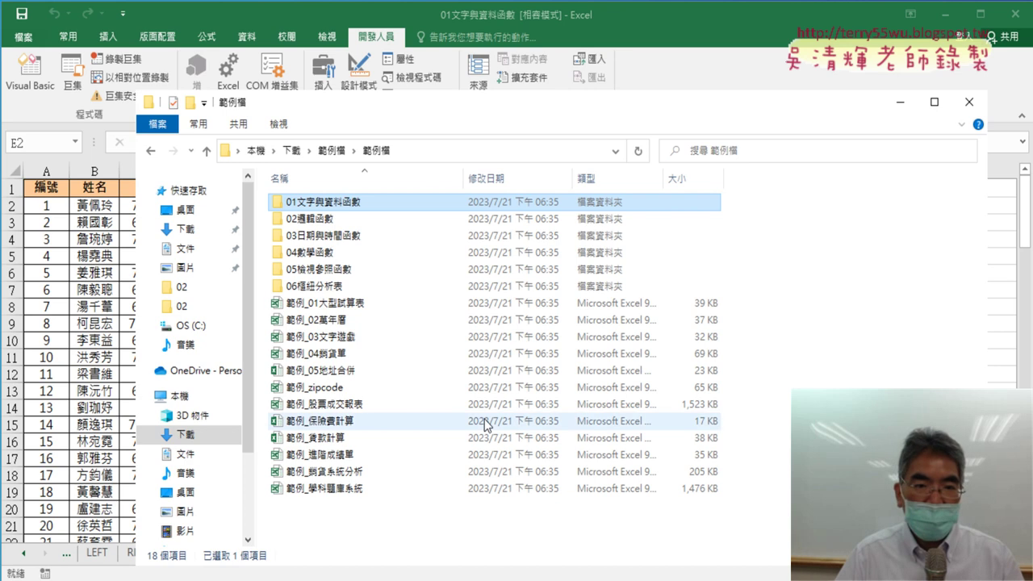
pyautogui.doubleClick(424, 208)
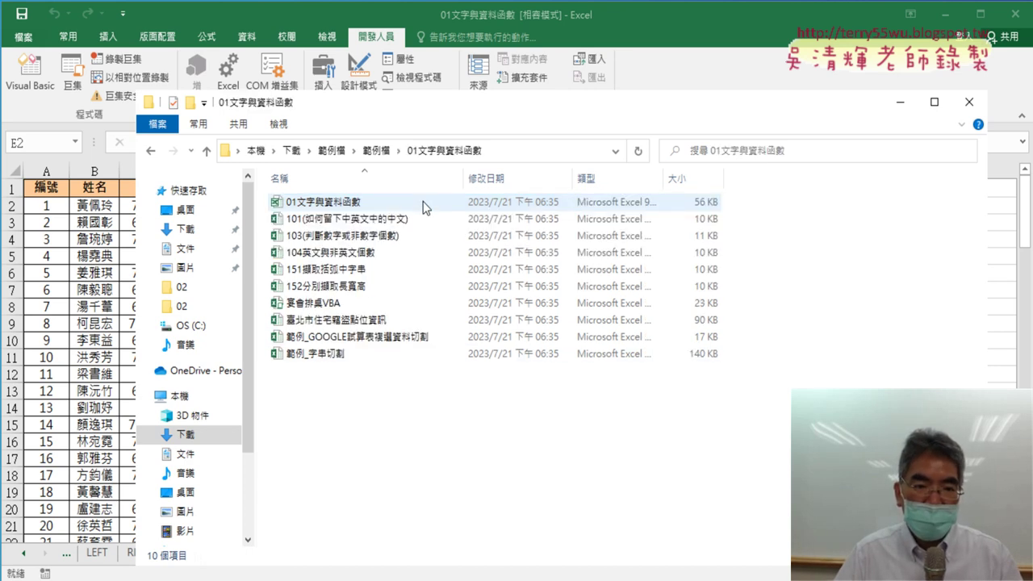
pyautogui.click(306, 275)
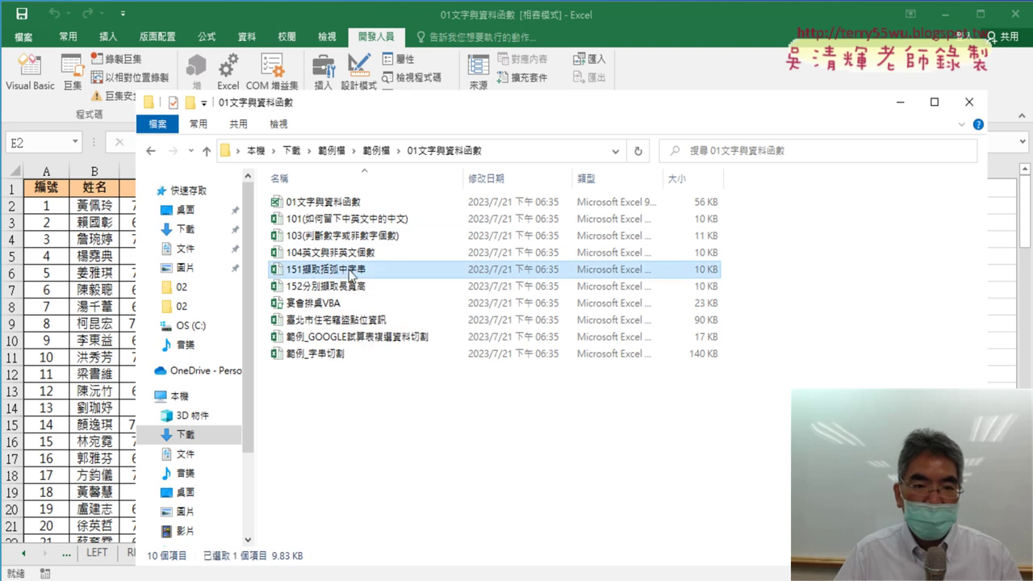
pyautogui.doubleClick(367, 275)
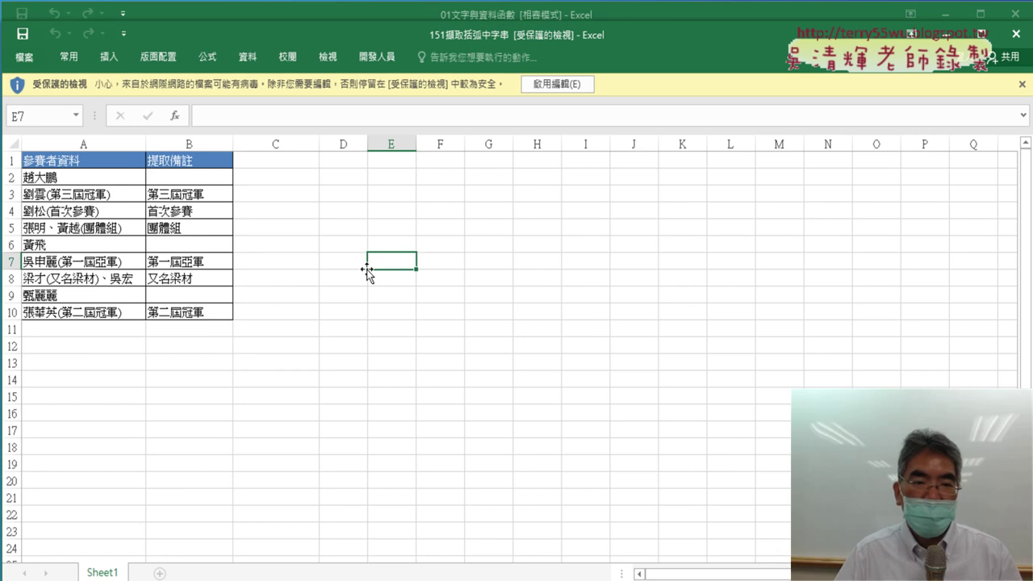
# - Enable editing, maximize the window, then clear and restore B2:B10's formulas
pyautogui.click(579, 85)
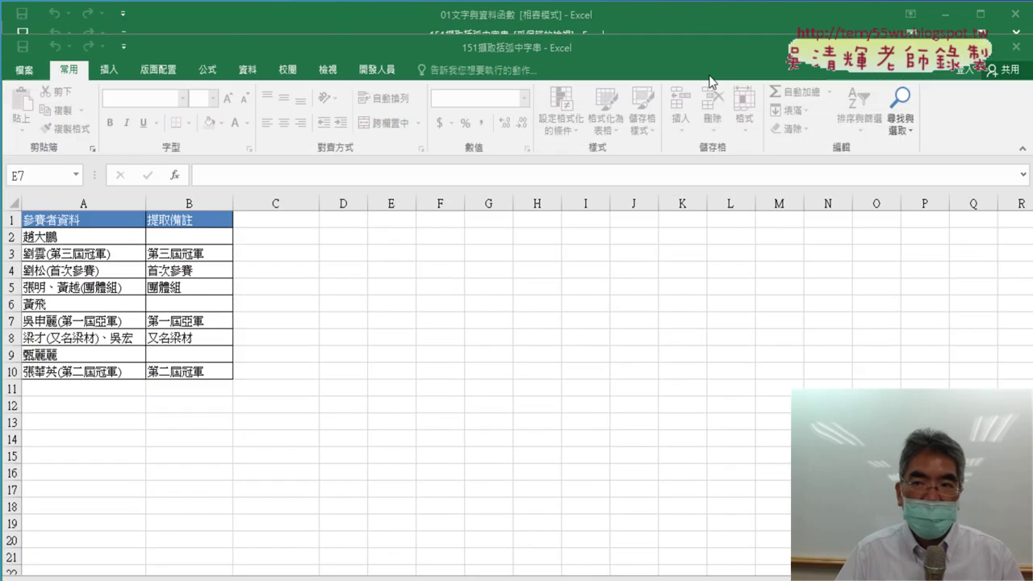
pyautogui.click(980, 46)
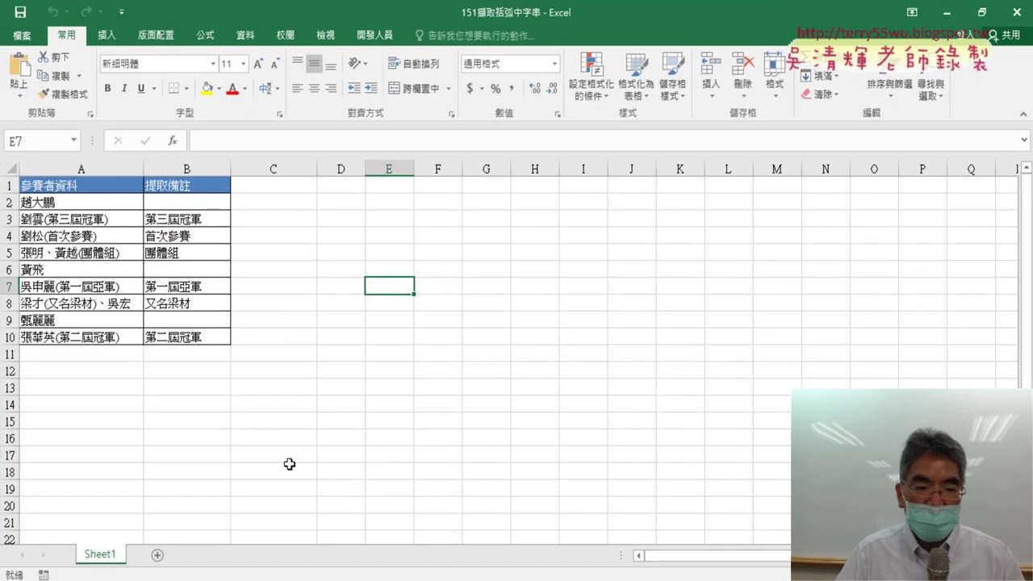
pyautogui.scroll(5, 689, 513)
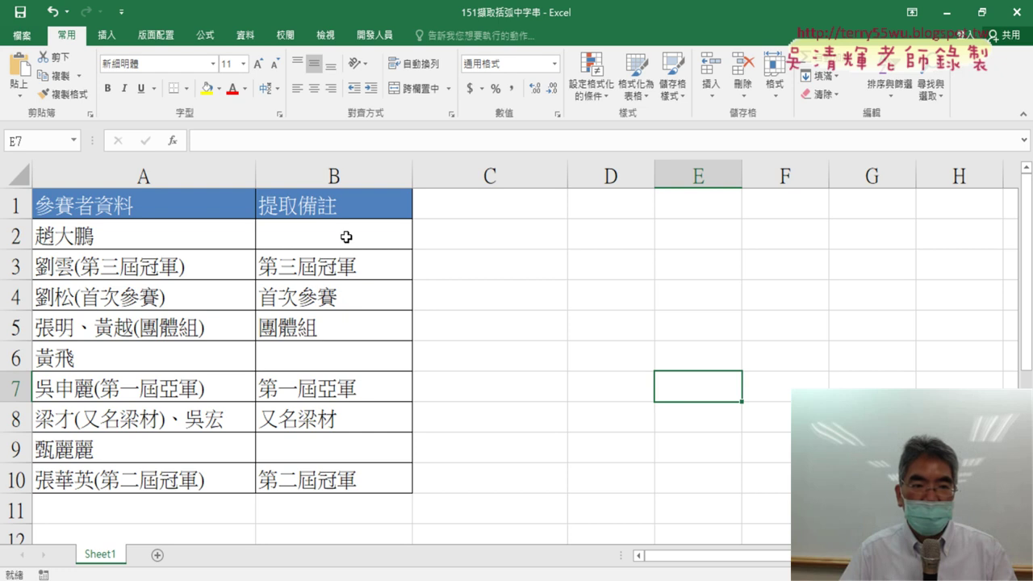
pyautogui.moveTo(347, 236); pyautogui.dragTo(341, 320)
pyautogui.moveTo(327, 458); pyautogui.dragTo(329, 479)
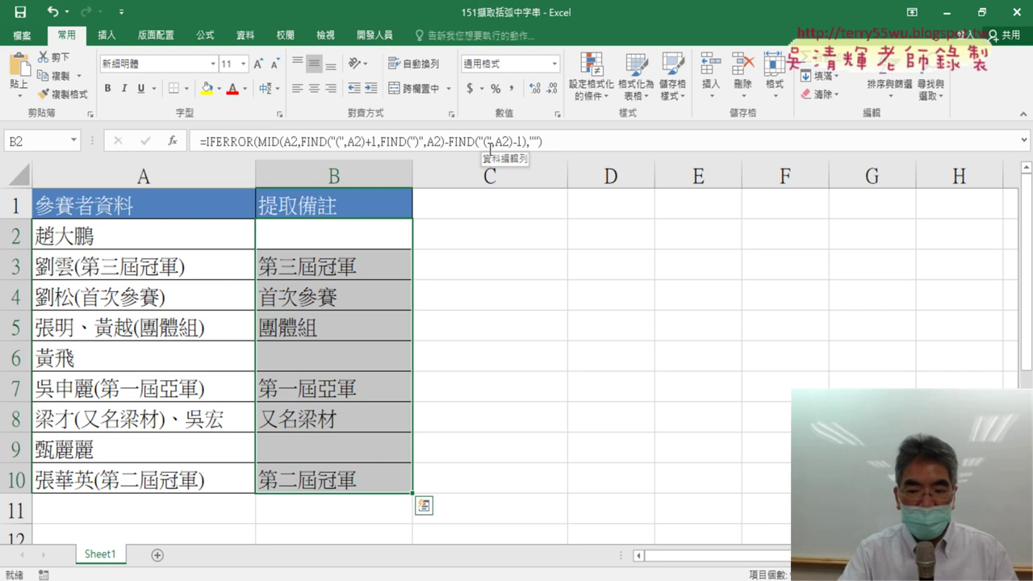
pyautogui.press('Delete')
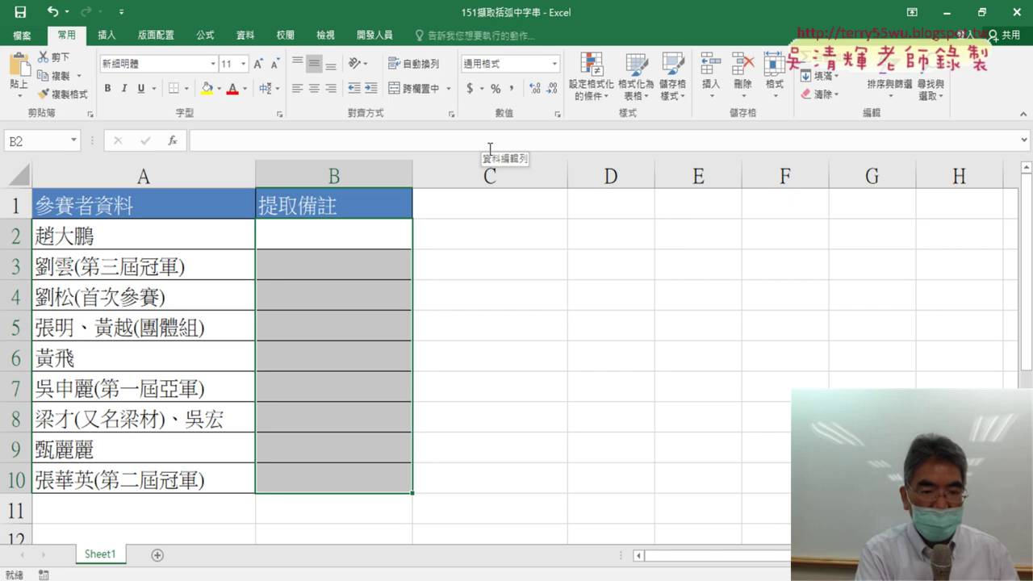
pyautogui.hotkey('ctrl', 'z')
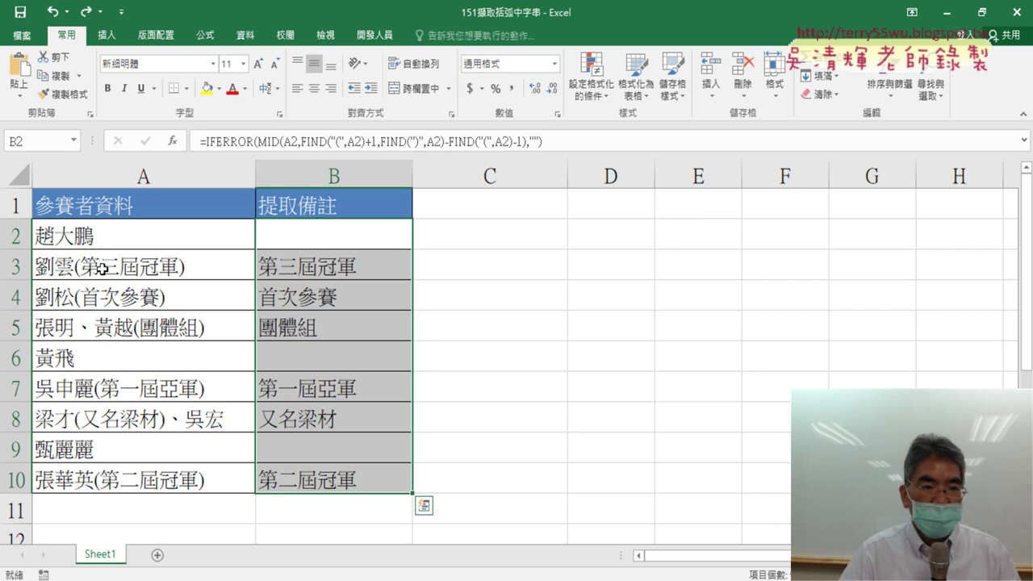
# - Inspect the names in column A and the extraction formula in B3
pyautogui.click(103, 269)
pyautogui.click(129, 177)
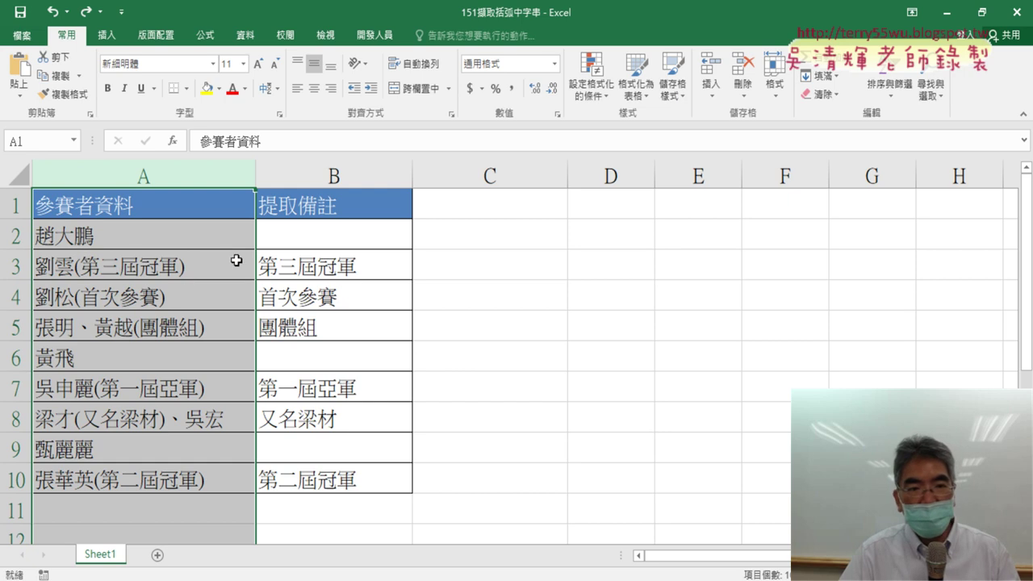
pyautogui.click(300, 267)
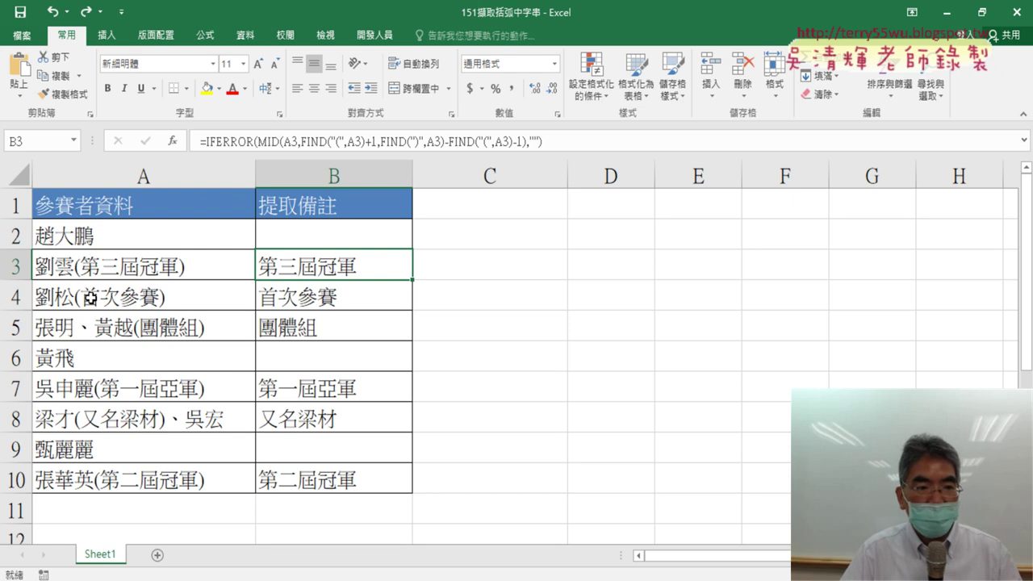
pyautogui.click(111, 239)
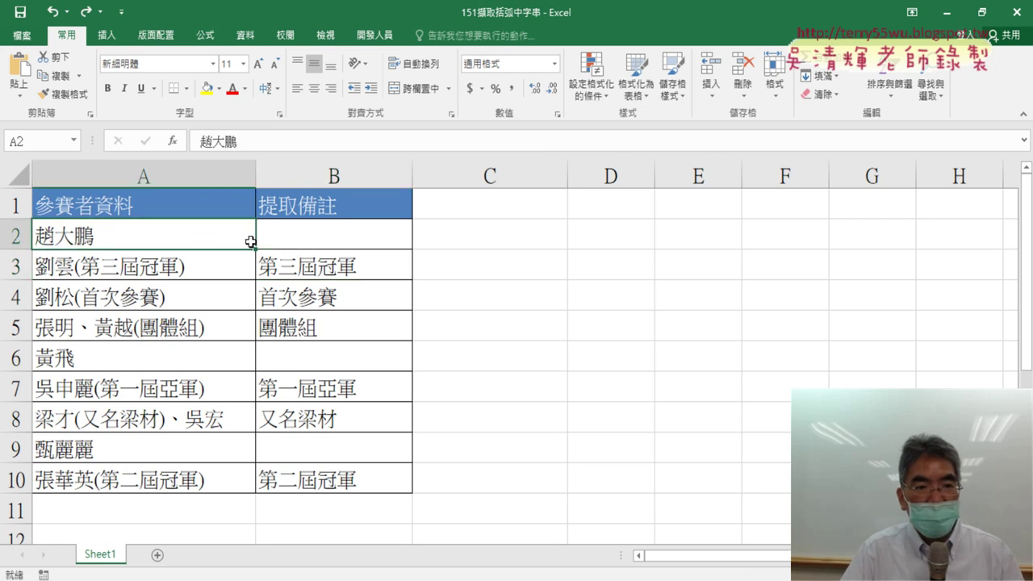
# - Check B2's formula, then delete the formulas in B2:B10
pyautogui.click(312, 239)
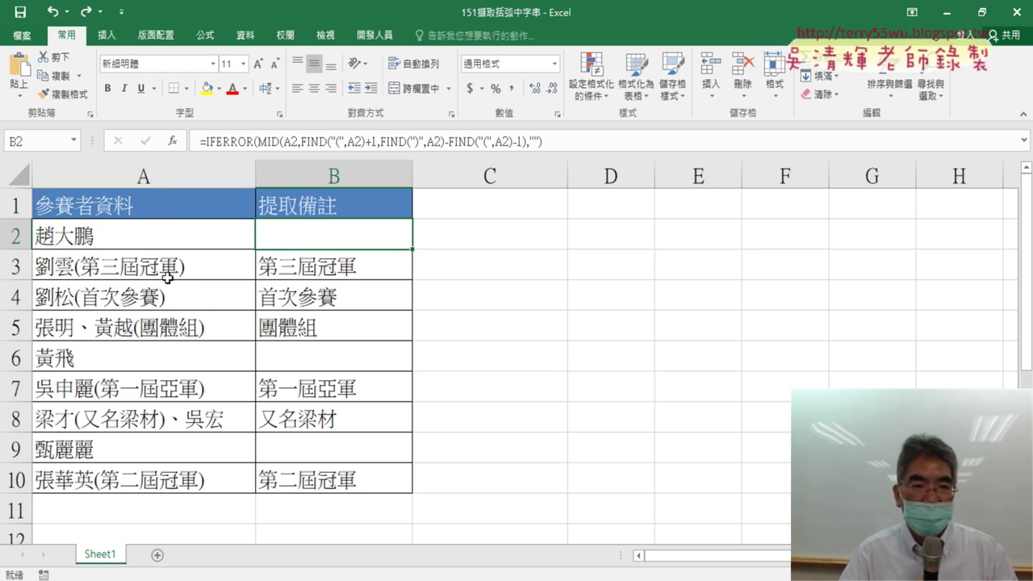
pyautogui.moveTo(330, 244); pyautogui.dragTo(328, 483)
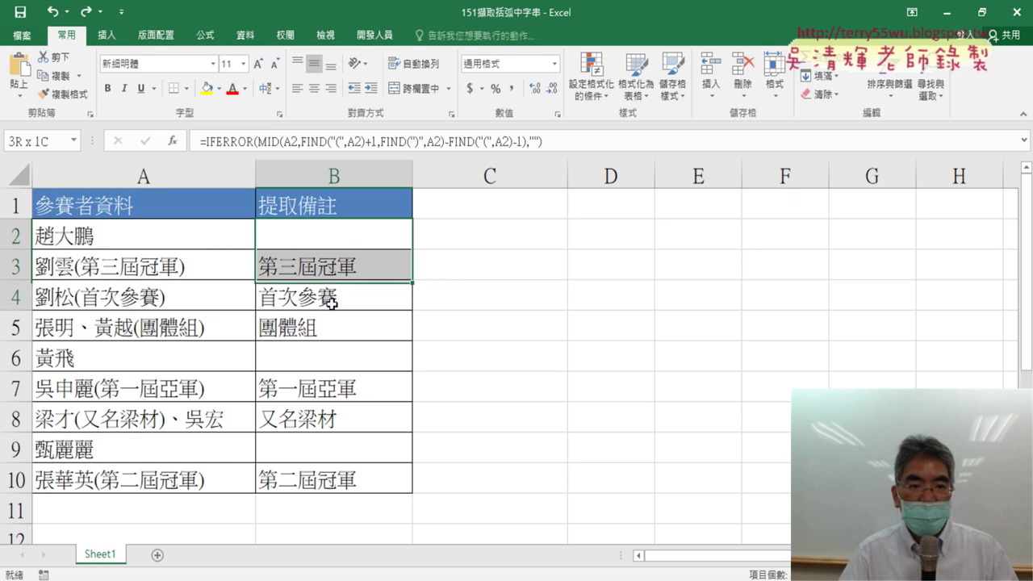
pyautogui.press('Delete')
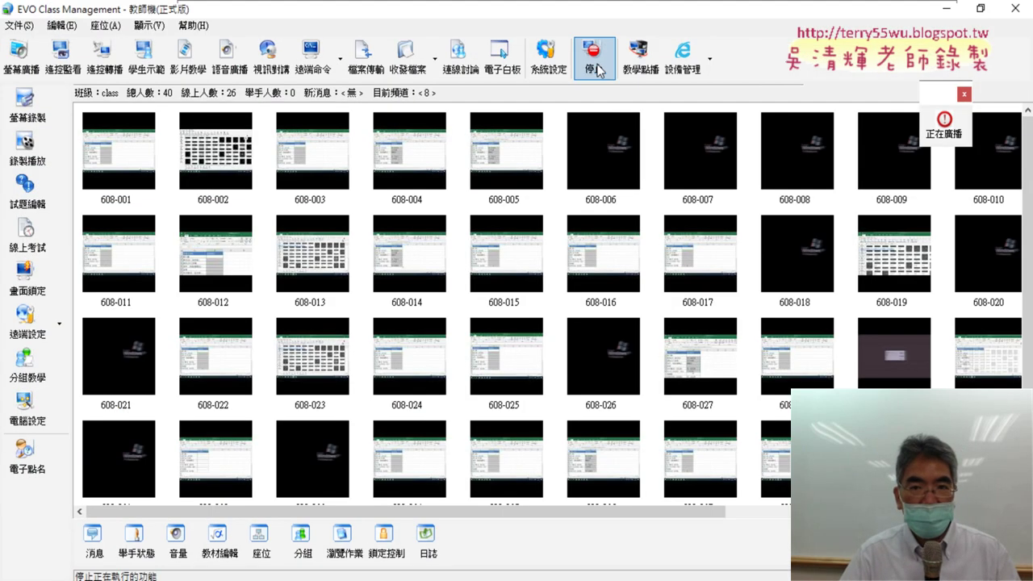
# - End the screen broadcast to the student computers with 停止
pyautogui.click(595, 69)
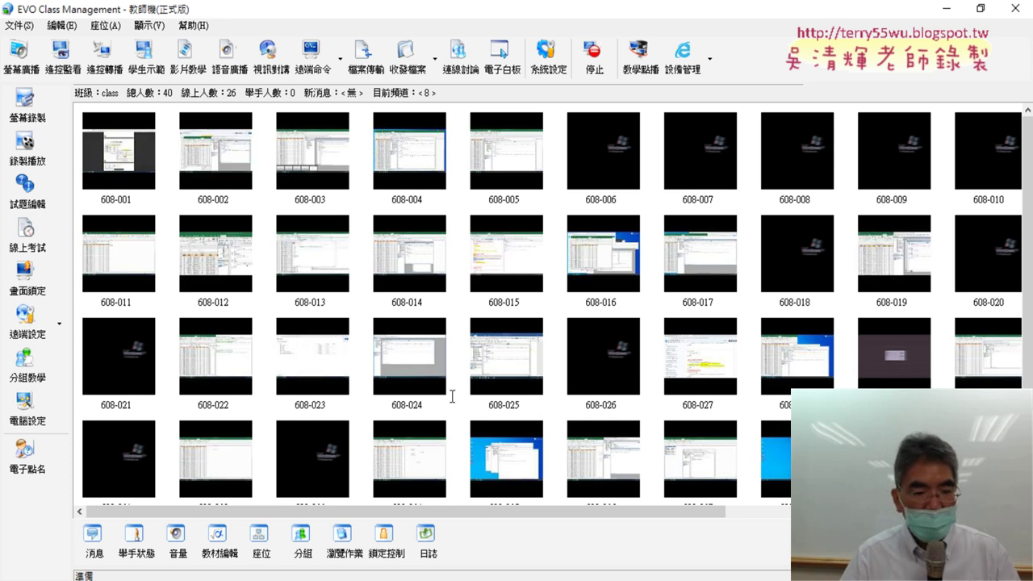
# - Switch back to the 01文字與資料函數 folder window listing the 151擷取括弧中字串 workbook
pyautogui.moveTo(242, 560)
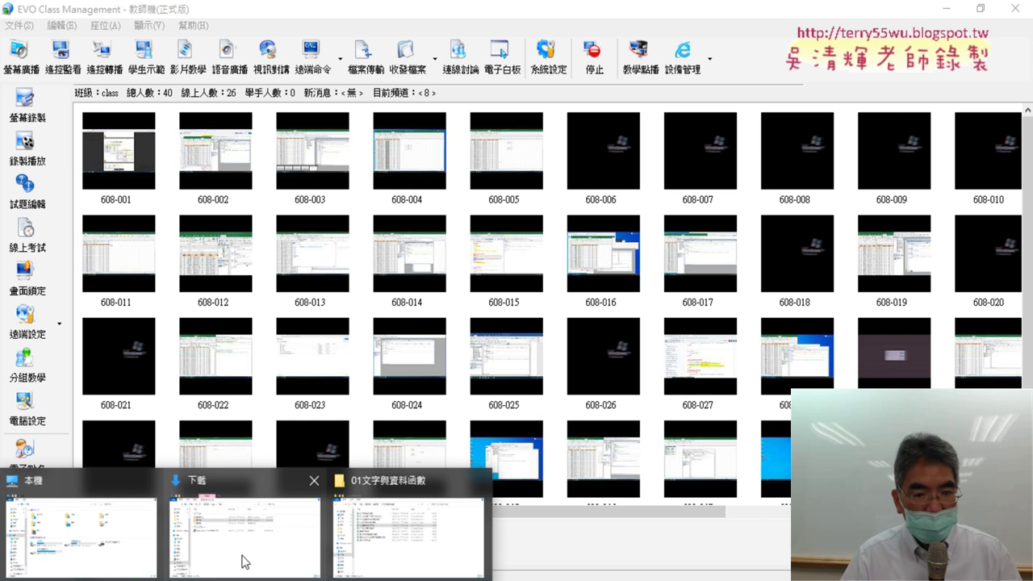
pyautogui.click(413, 521)
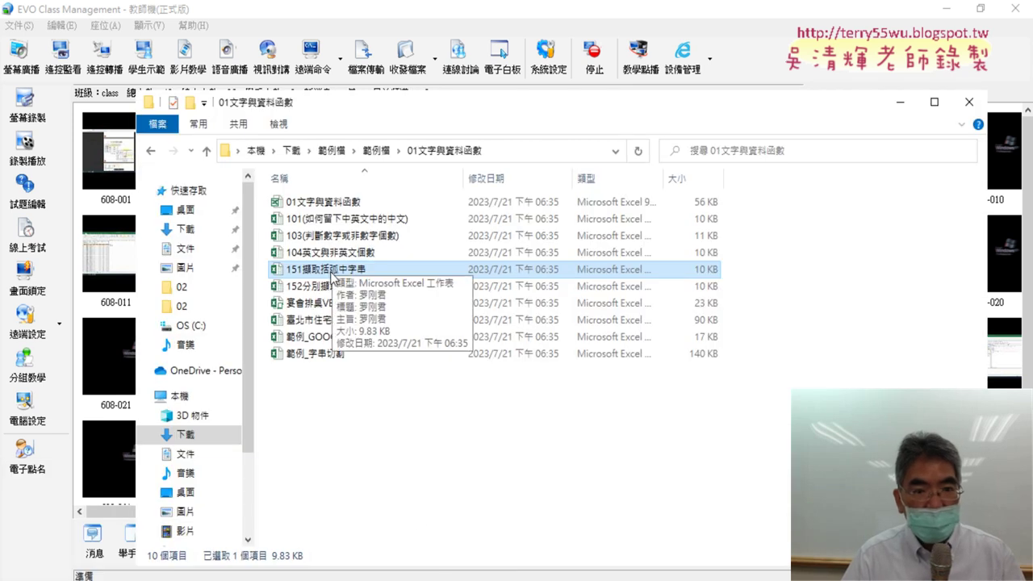